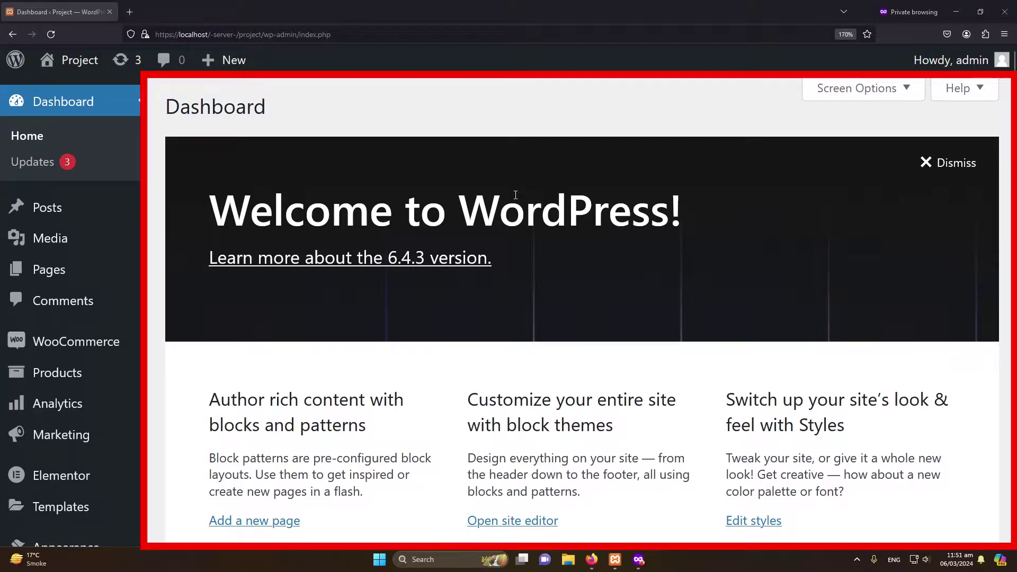
Show the WooCommerce Products flyout with Add New in the admin sidebar.
mouse_move(58, 345)
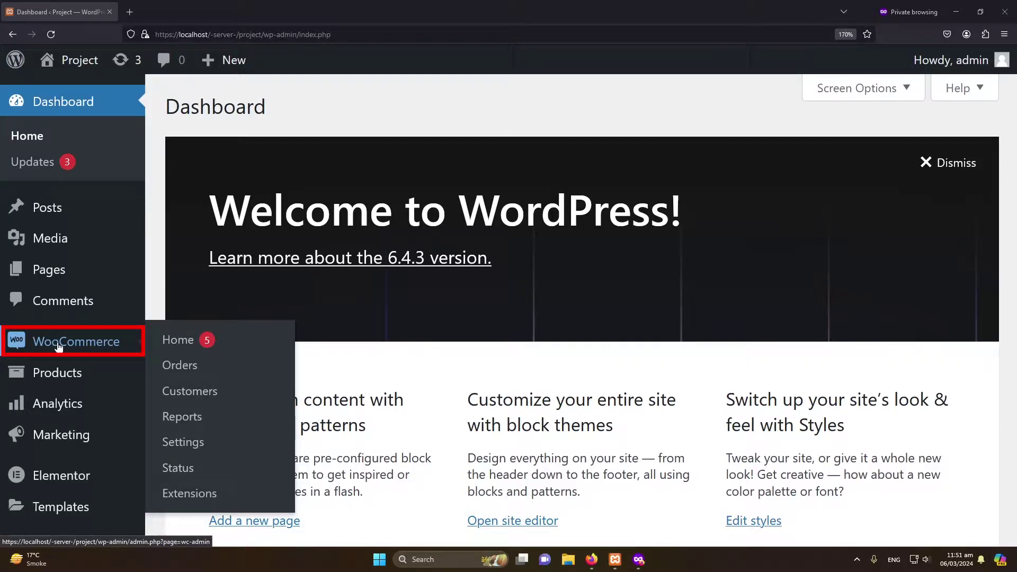
mouse_move(49, 374)
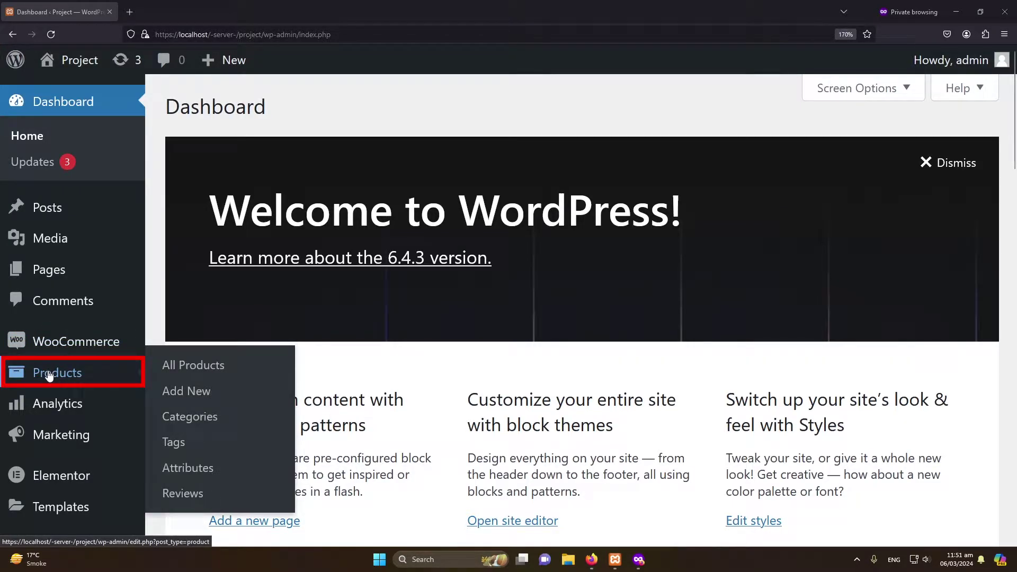
Start a new product titled 'Small Summer T-Shirt For Children'.
left_click(180, 397)
scroll(500, 182, "down", 10)
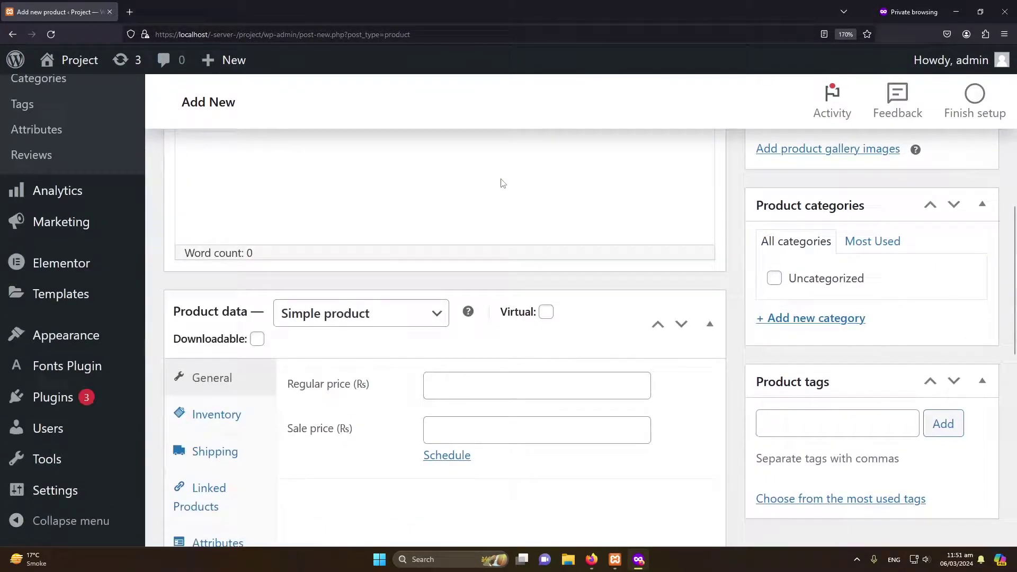
scroll(502, 183, "down", 7)
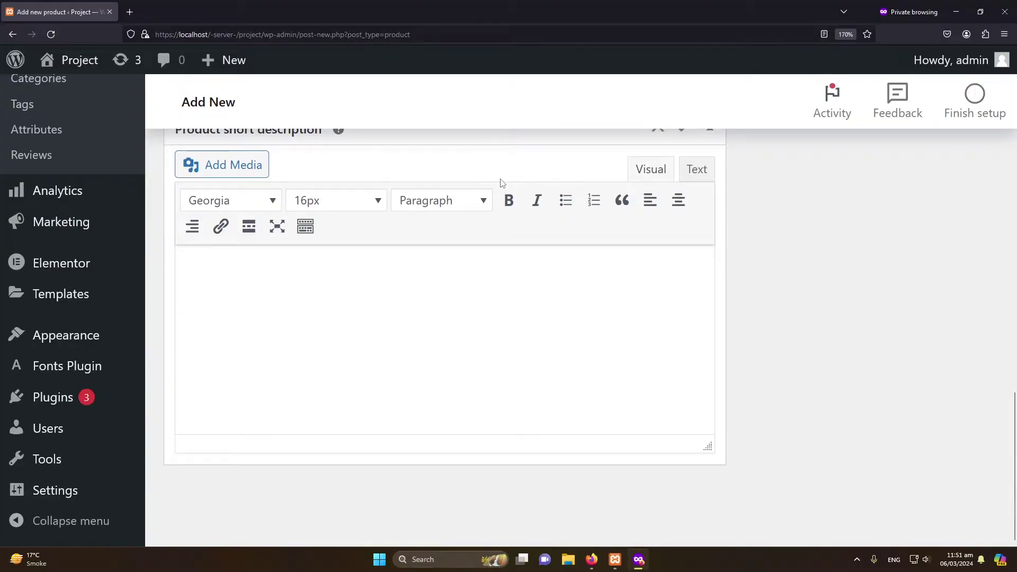
scroll(500, 183, "up", 17)
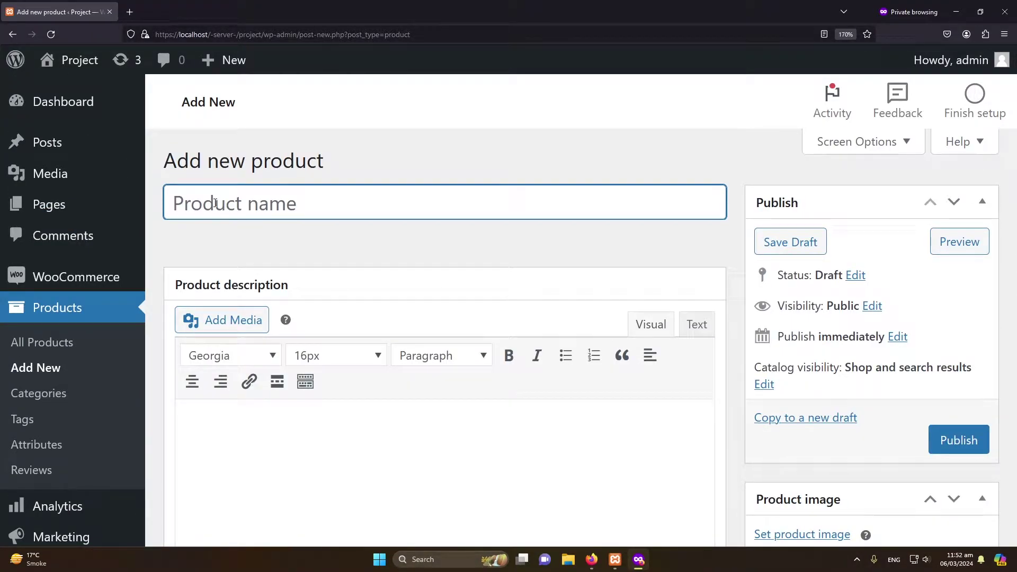
type("Sma")
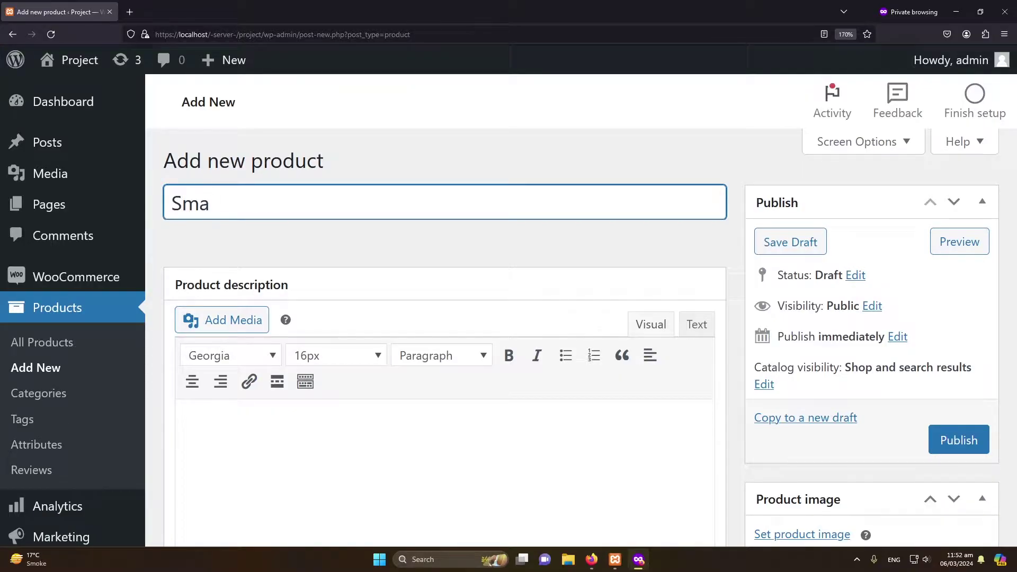
type("ll T-Shirt For Children")
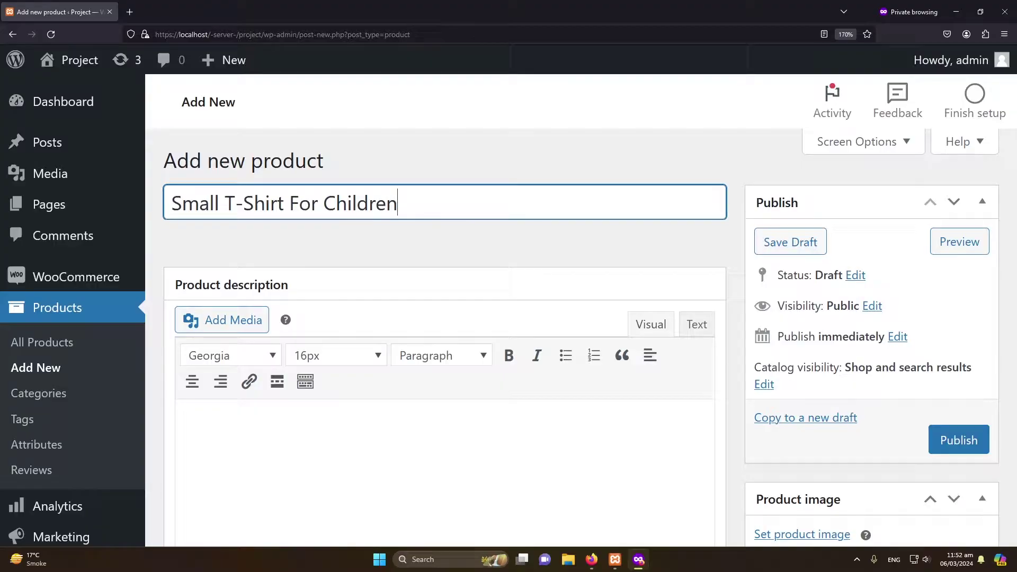
key("BackSpace")
key("BackSpace")
type("ens")
left_click(225, 203)
type("Summer")
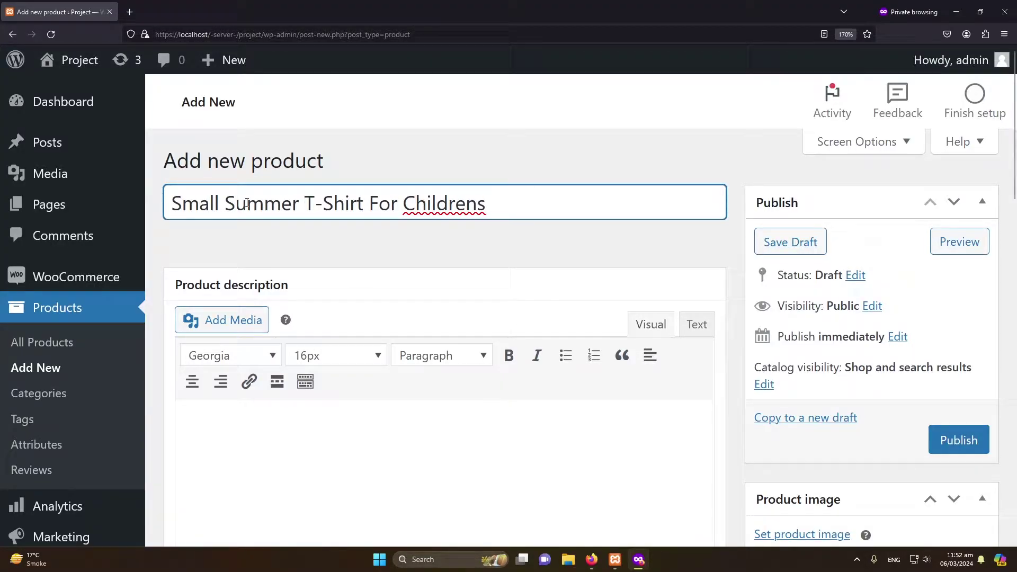
left_click(512, 202)
key("BackSpace")
Load chat.openai.com in a new browser tab.
scroll(464, 225, "down", 2)
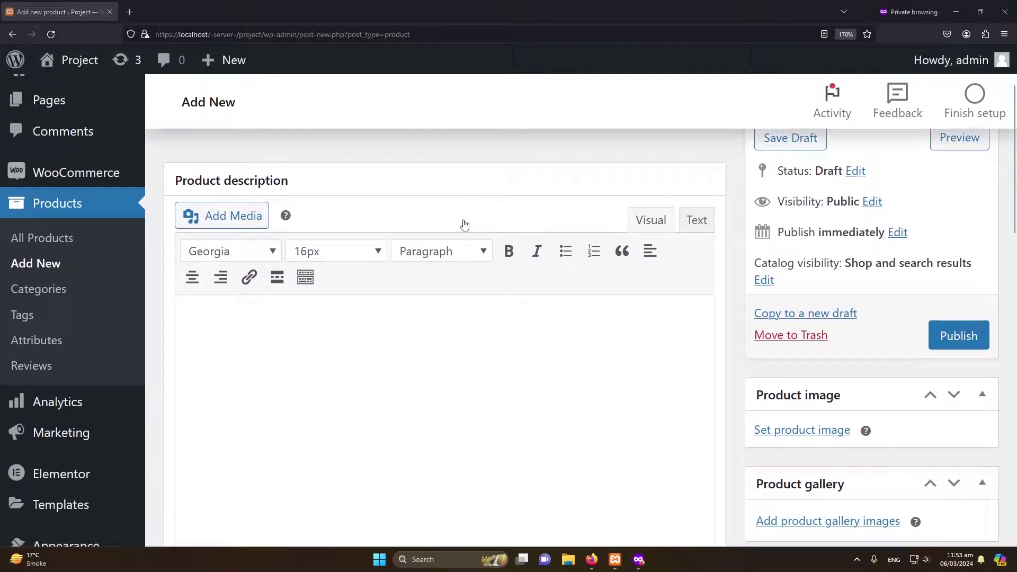
scroll(464, 224, "down", 2)
left_click(344, 310)
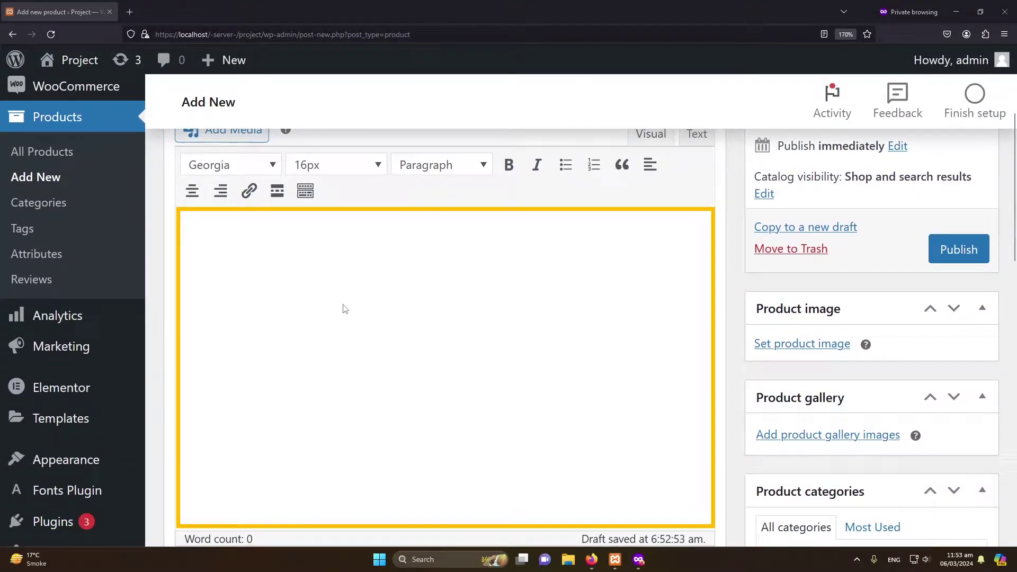
key("ctrl+t")
type("chat.openai.com")
key("Return")
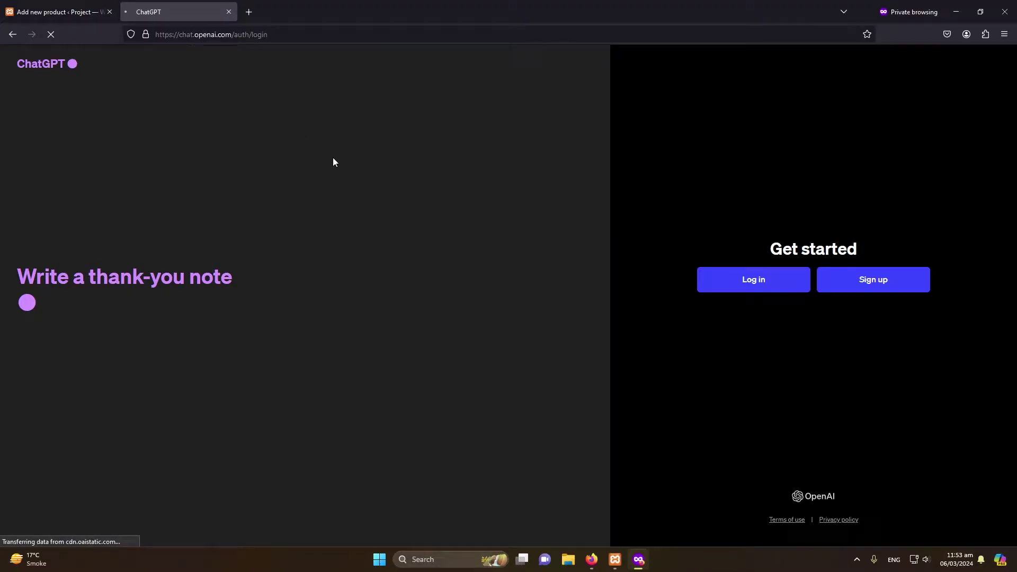
Close the ChatGPT login tab and copy the product title for the logged-in ChatGPT window.
key("alt+Tab")
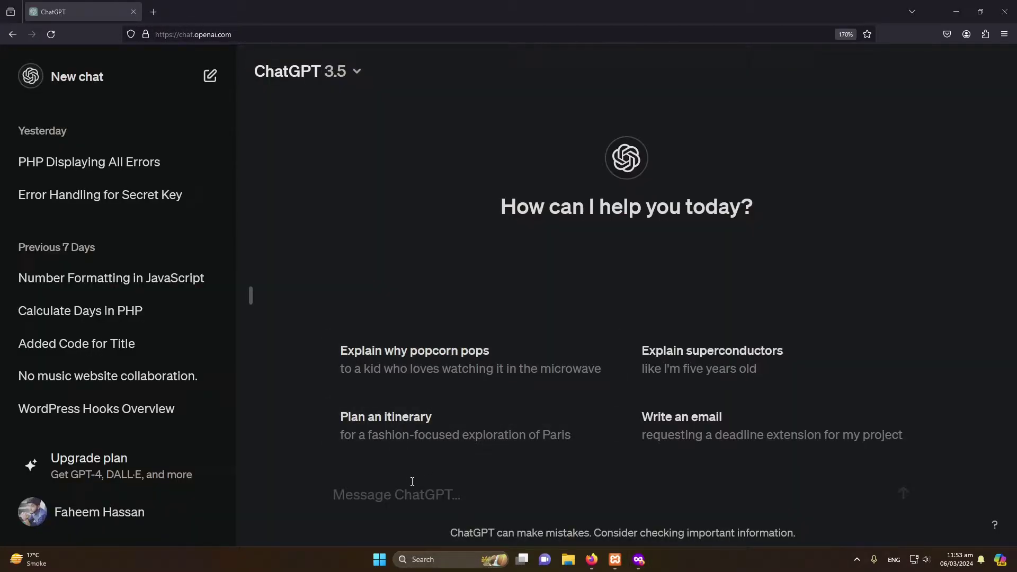
key("alt+Tab")
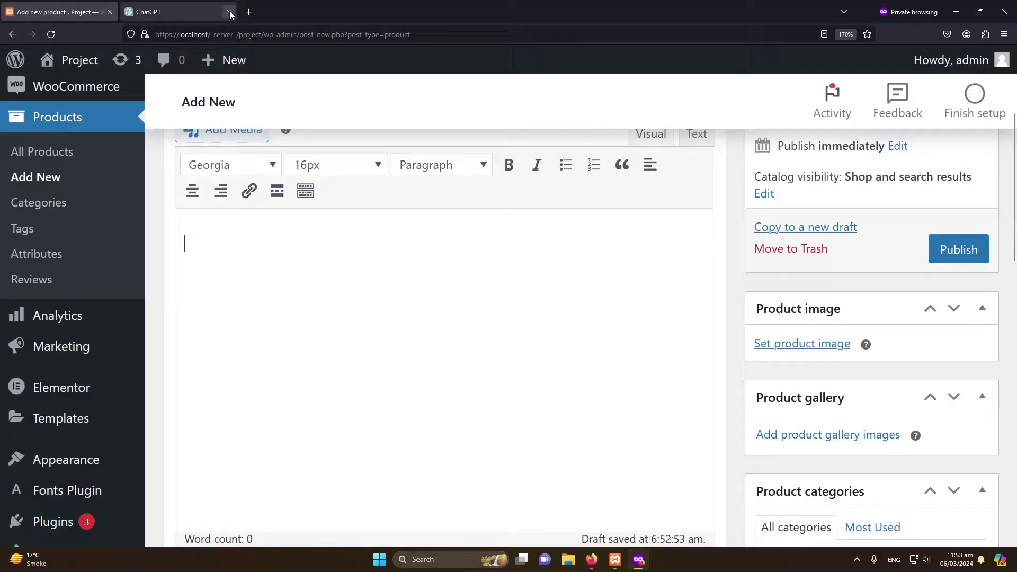
left_click(230, 11)
left_click(444, 204)
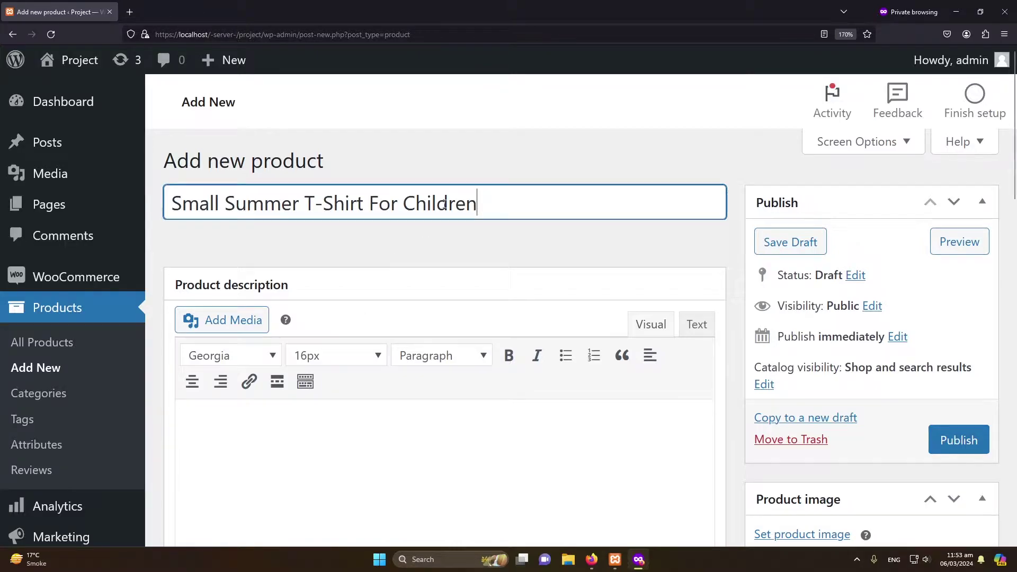
left_click_drag(476, 204, 157, 206)
key("ctrl+c")
key("alt+Tab")
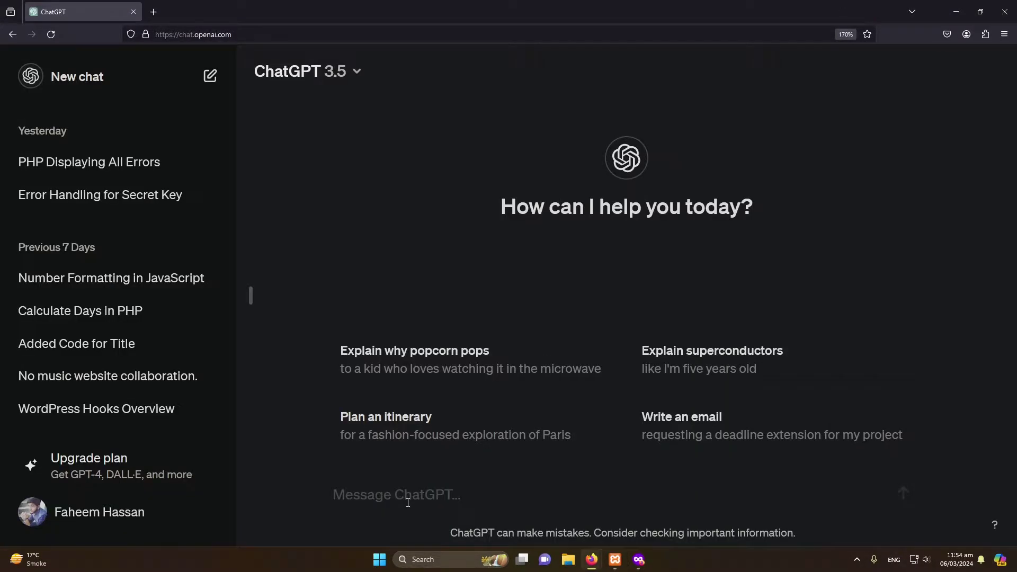
Ask ChatGPT for an SEO-friendly description of the quoted title, plus improved title suggestions.
left_click(408, 500)
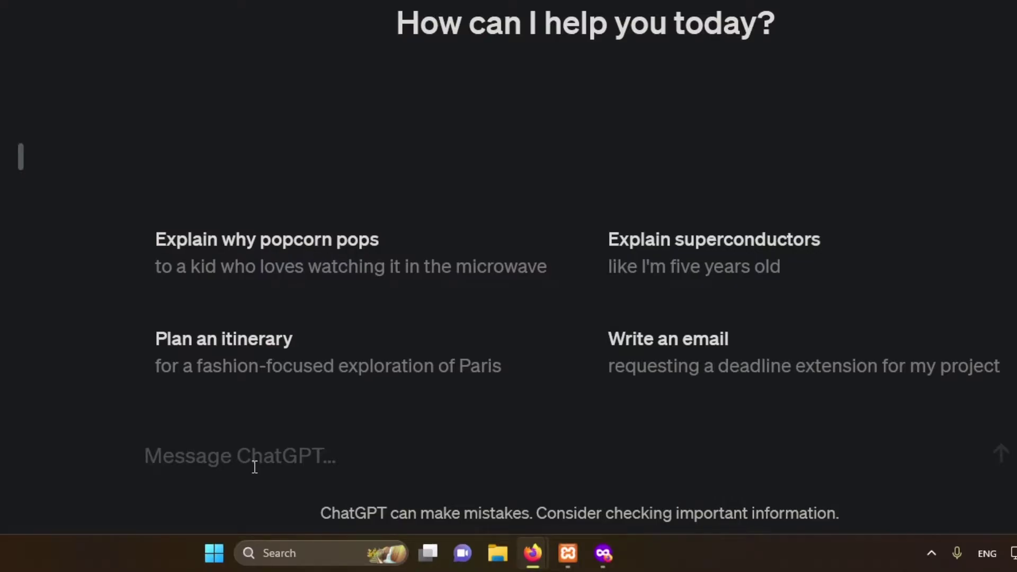
type("write a p")
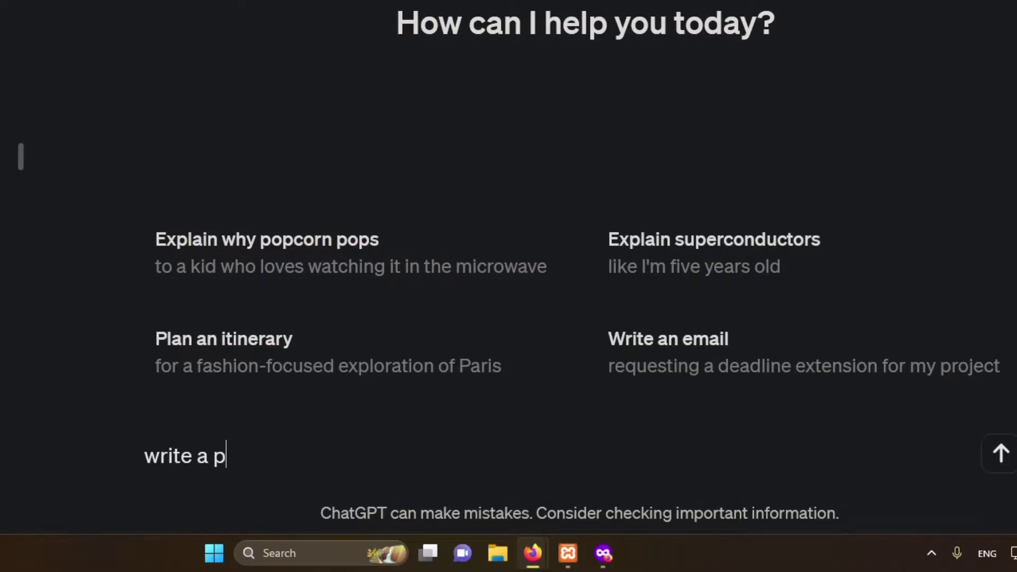
type("roduct description for m")
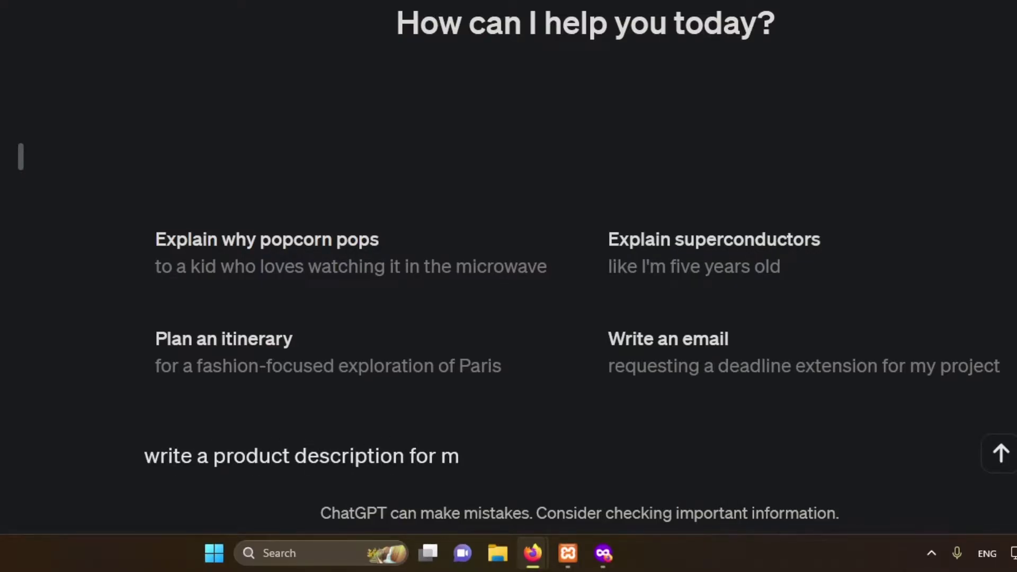
type("y woocommerce products")
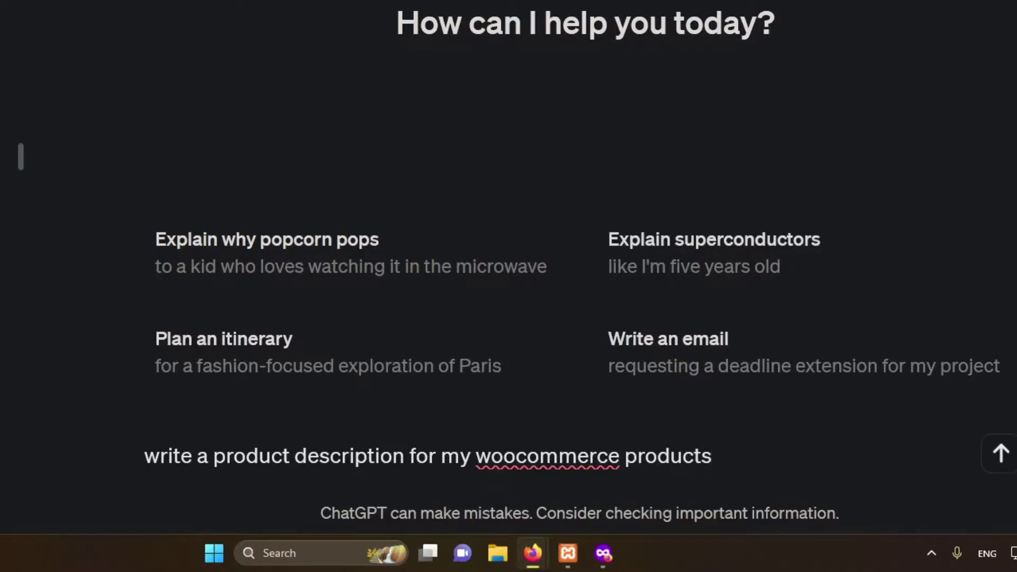
key("BackSpace")
type("i have ")
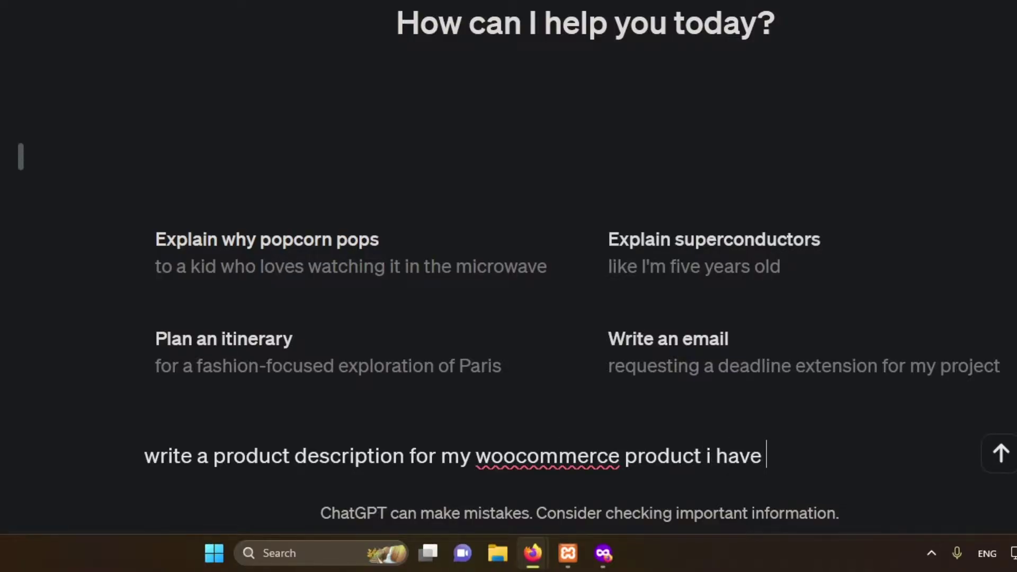
type("choose this title ")
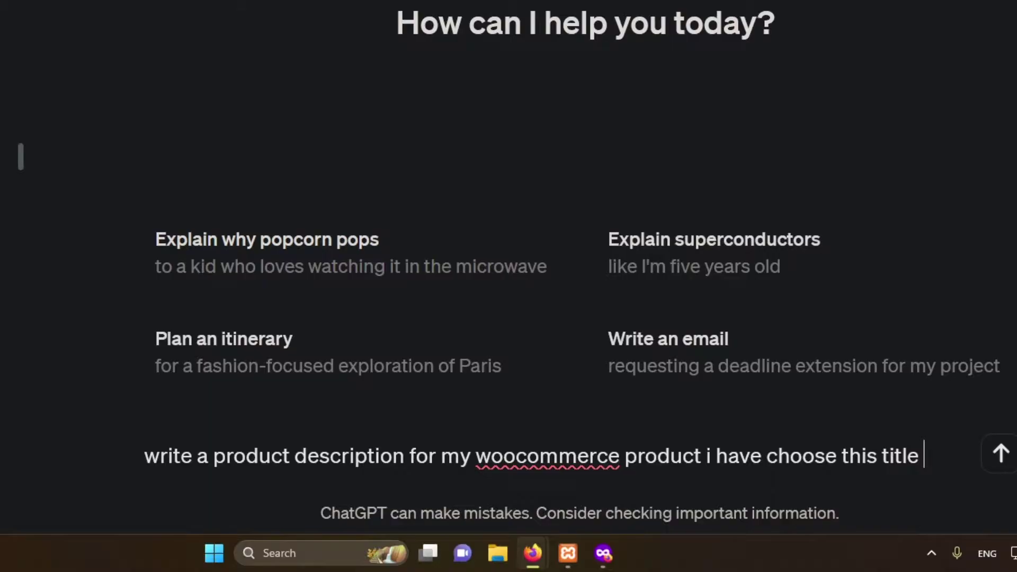
type("for my product \"\"")
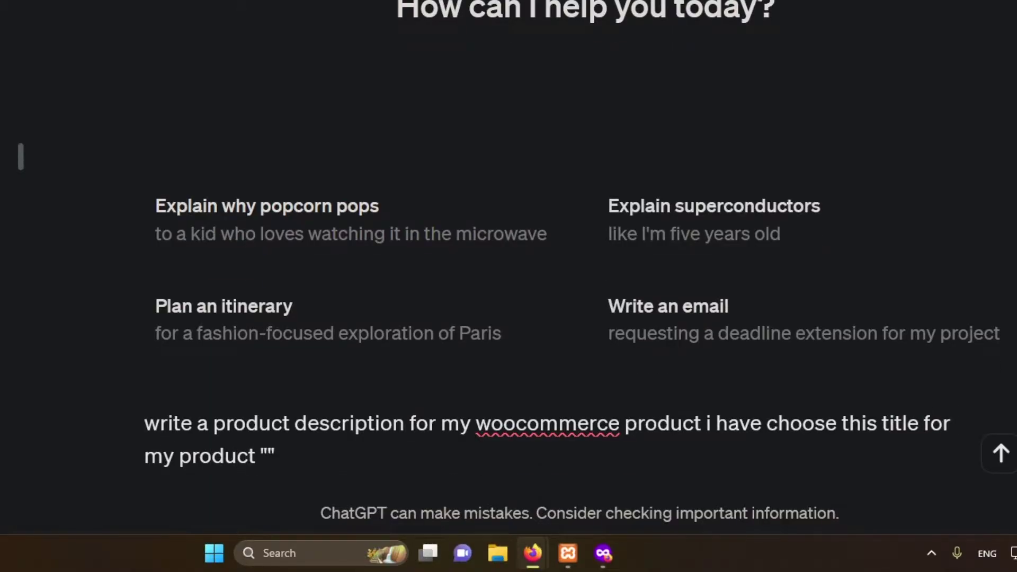
key("ctrl+v")
type("\"")
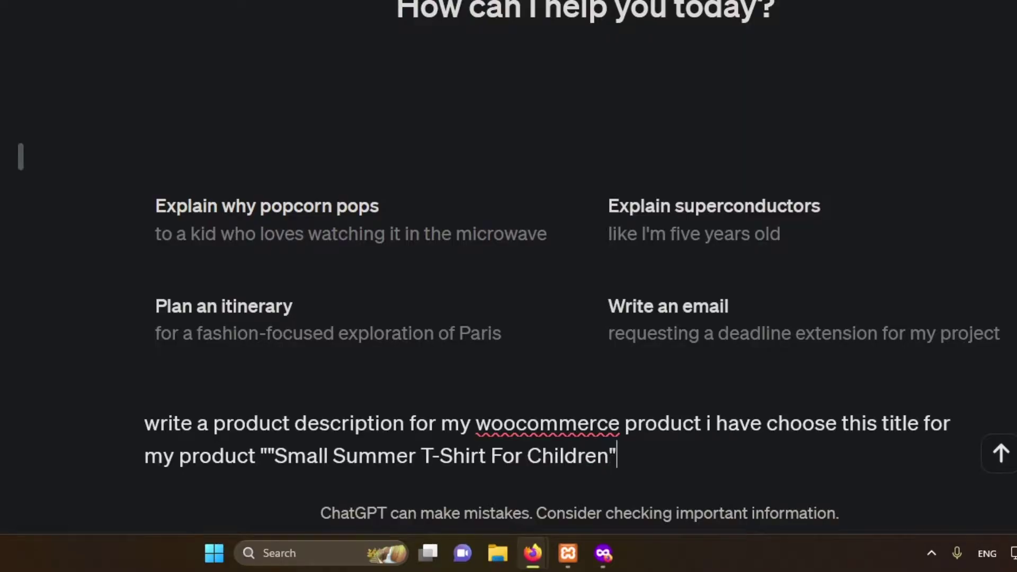
type("\"")
left_click_drag(609, 455, 638, 454)
left_click(638, 455)
type("make")
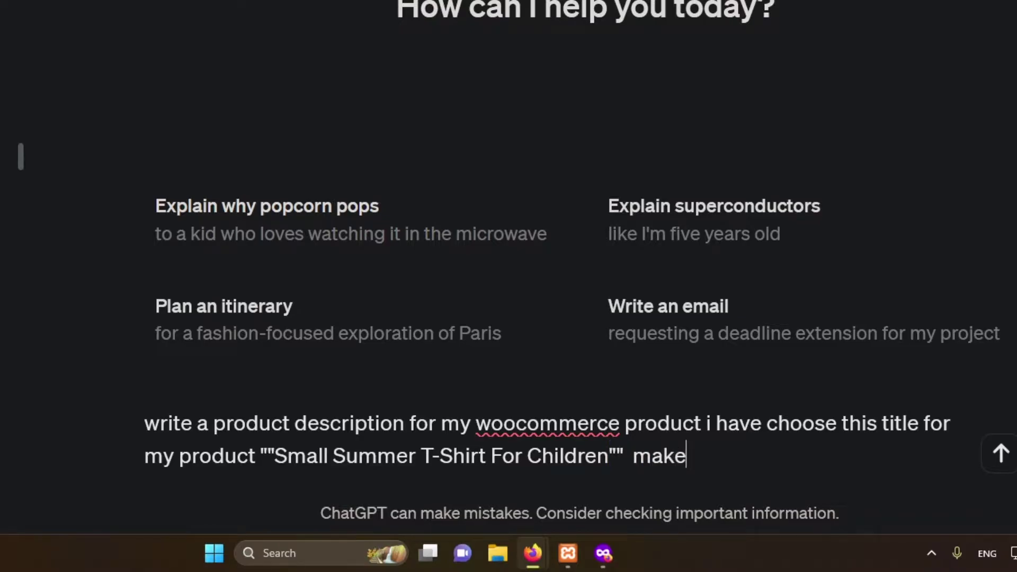
type(" sure the sescri")
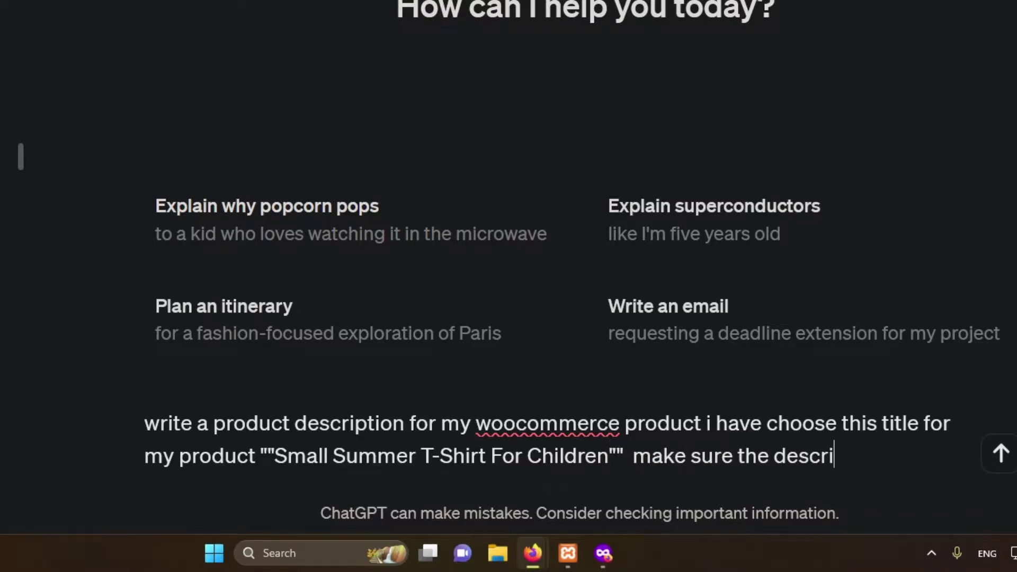
type("ption should be SE")
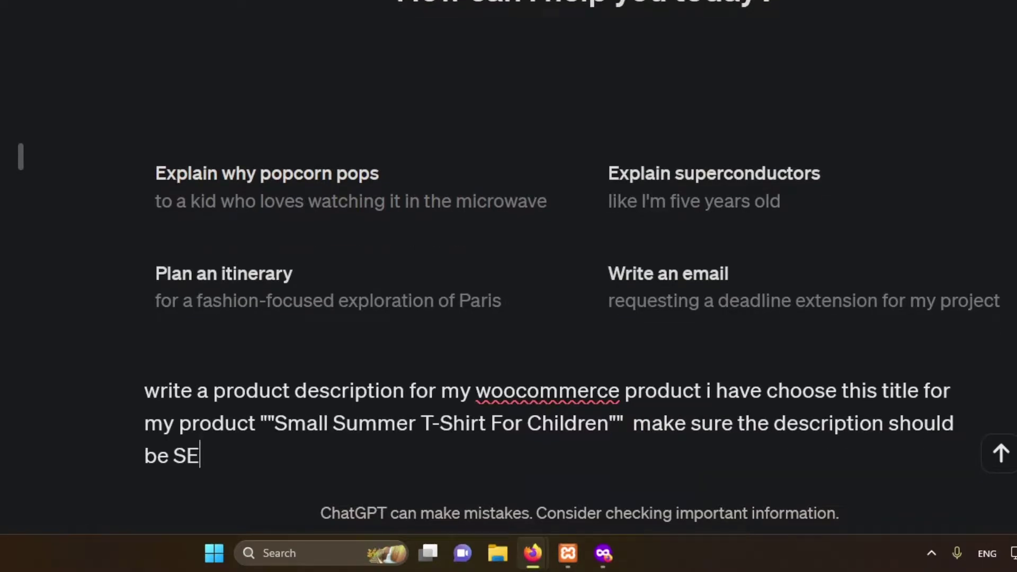
type("O friendly you can also")
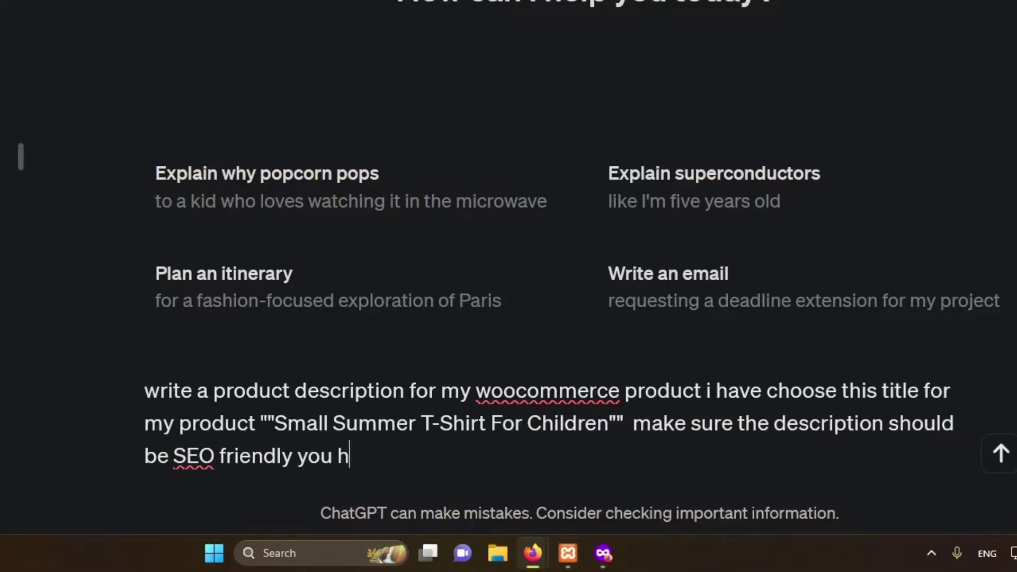
type(" sugg")
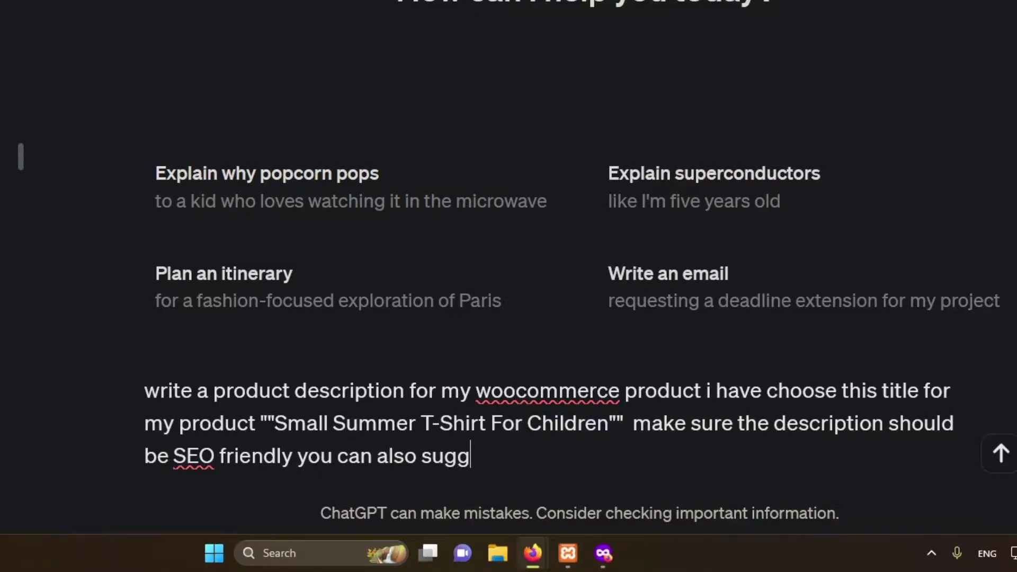
type("est me the improved")
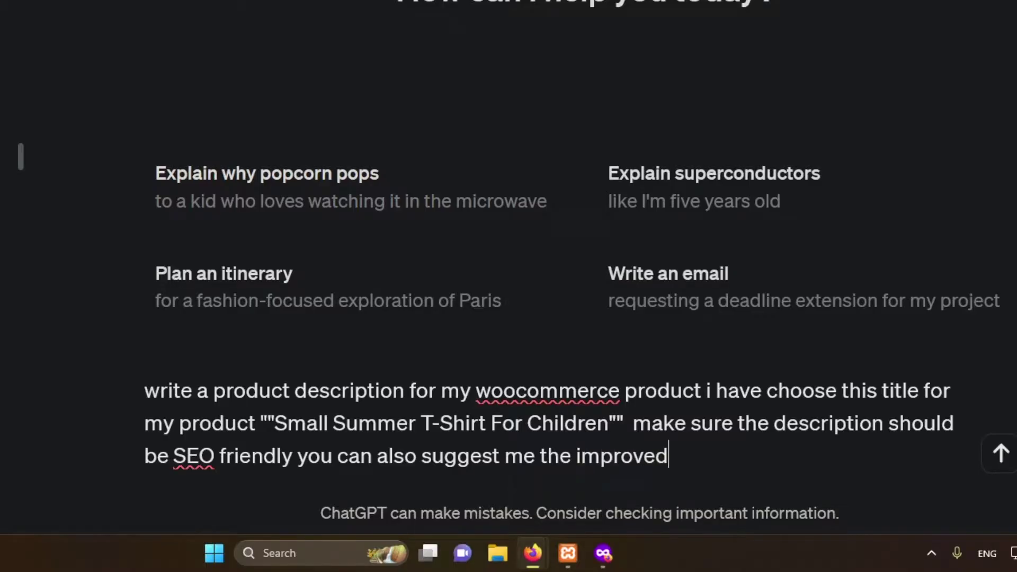
type(" title suggestions")
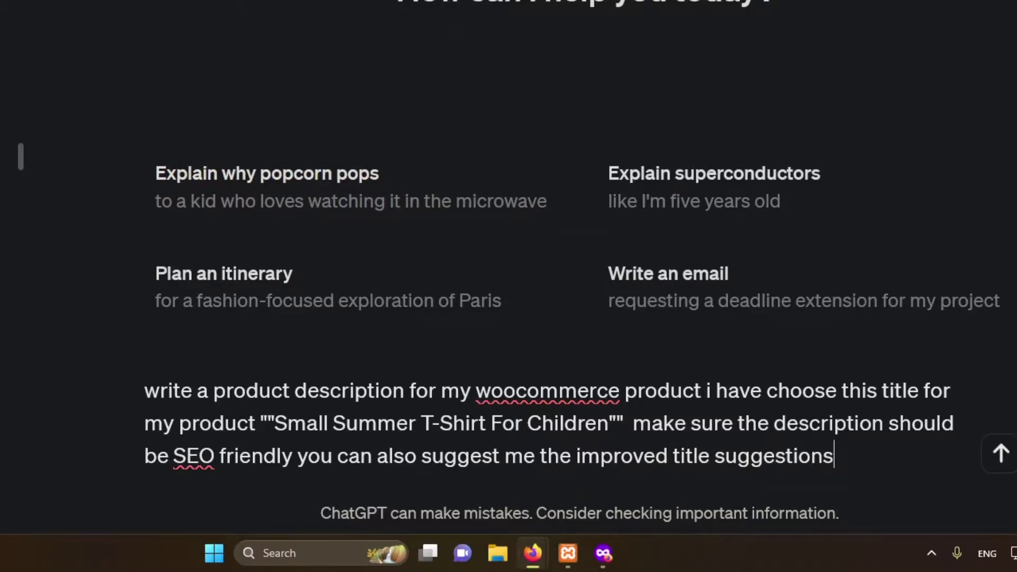
key("Return")
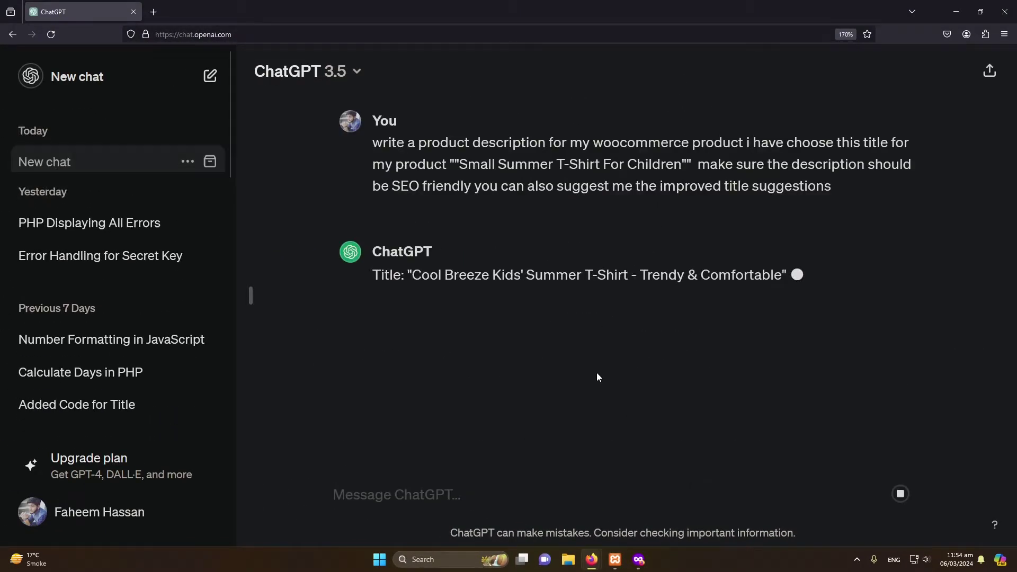
Replace the product title with 'Cool Breeze Kids' Summer T-Shirt - Trendy & Comfortable'.
scroll(582, 331, "up", 1)
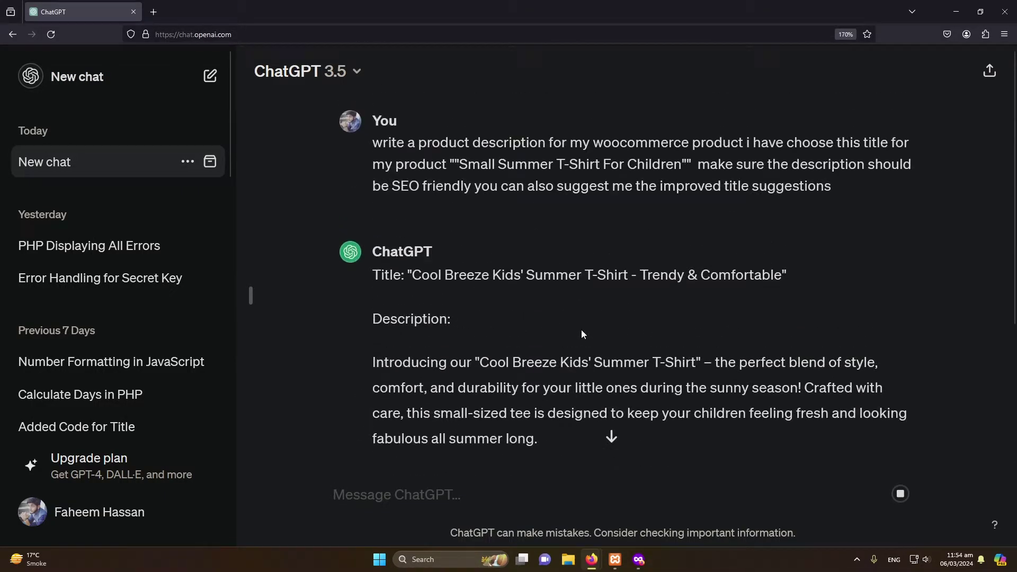
left_click_drag(369, 276, 810, 278)
left_click(574, 277)
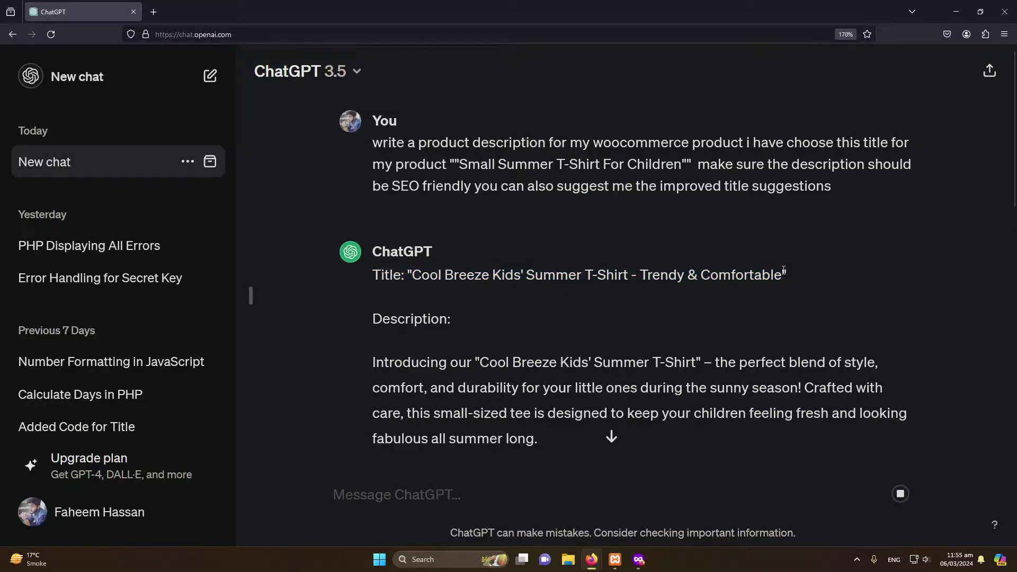
left_click_drag(782, 275, 414, 278)
key("ctrl+c")
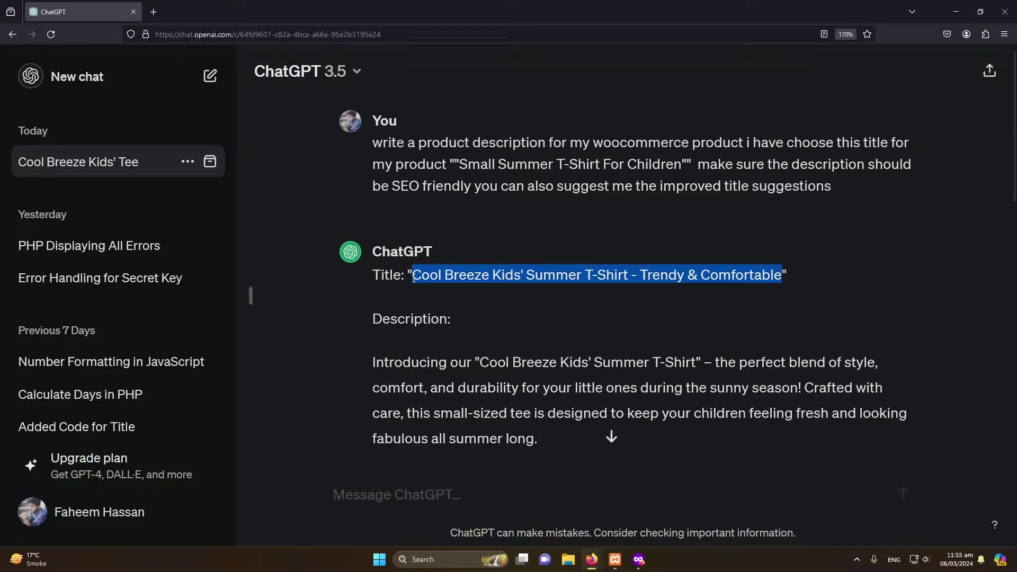
key("alt+Tab")
key("ctrl+a")
key("ctrl+v")
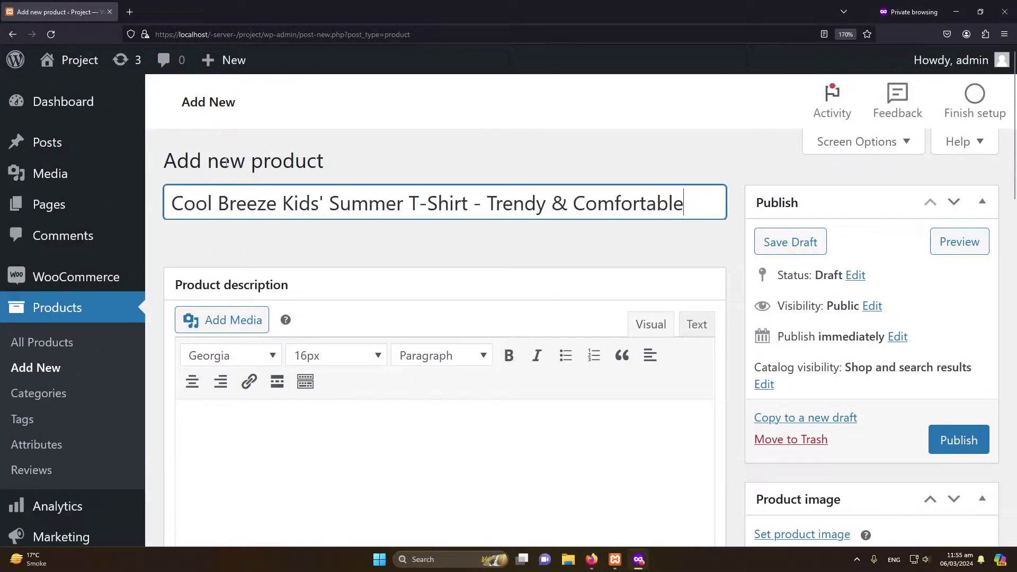
Copy ChatGPT's description with its Easy Care, Perfect Fit and Versatile Style points.
key("alt+Tab")
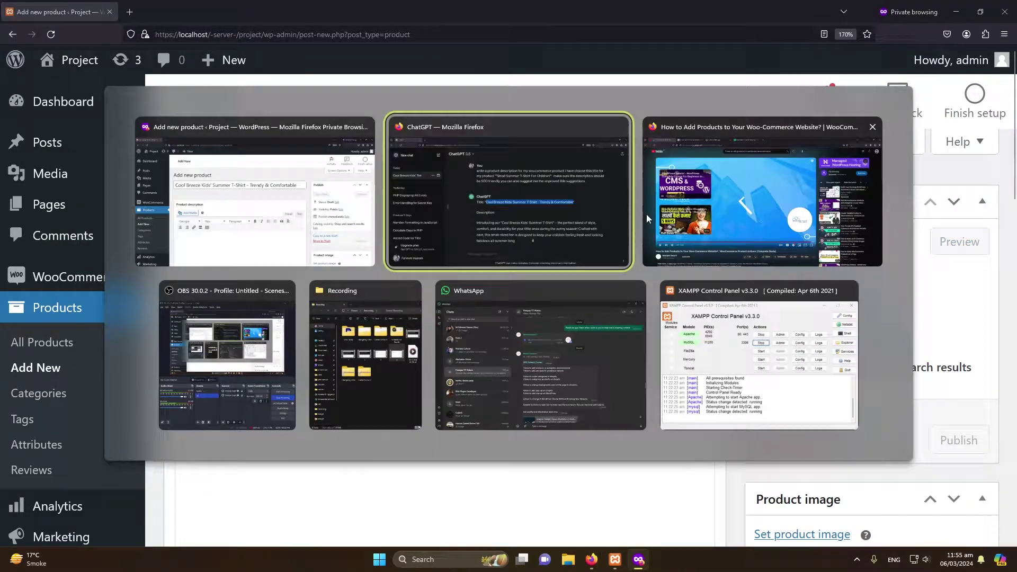
scroll(452, 210, "down", 5)
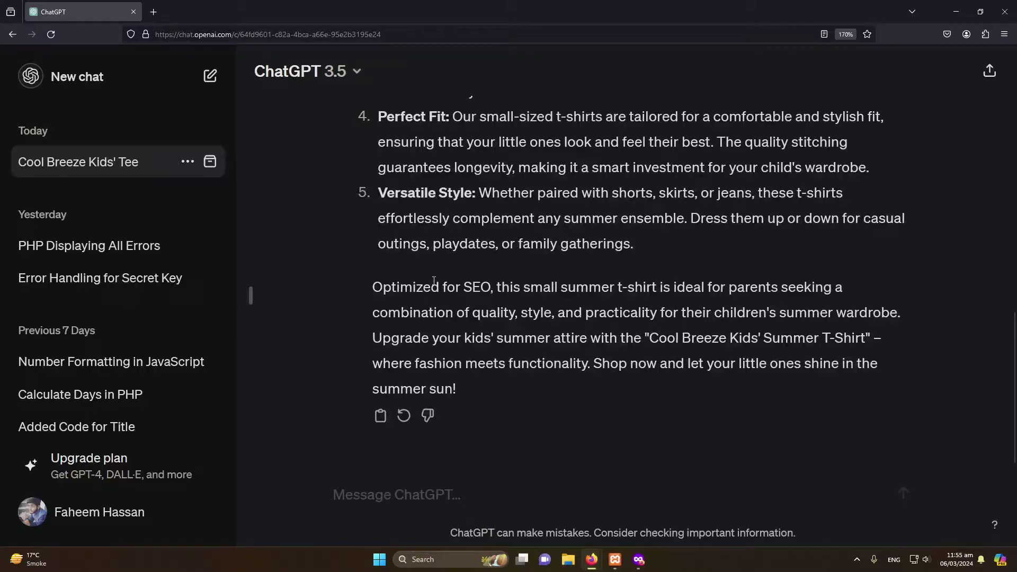
scroll(530, 324, "up", 4)
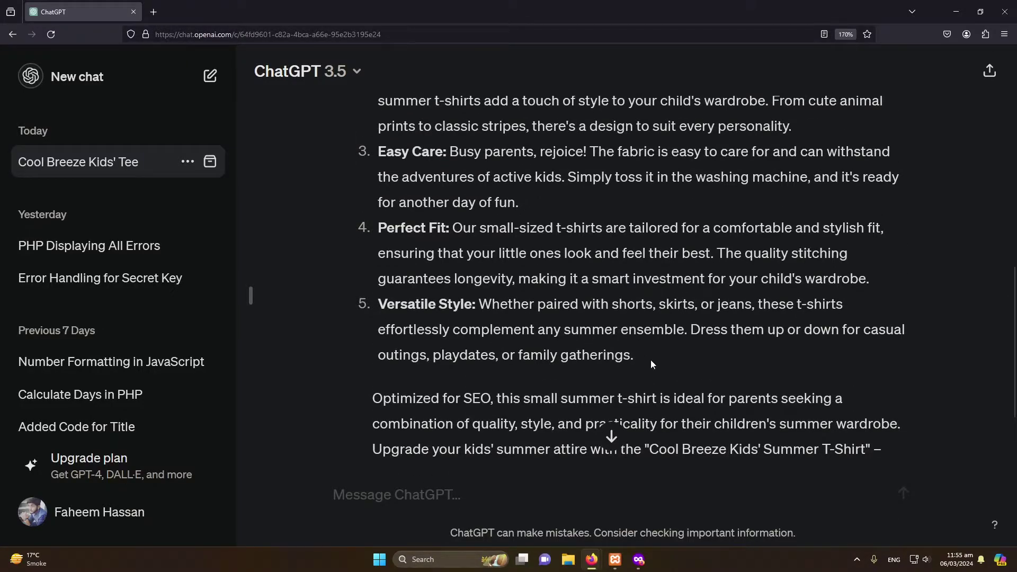
left_click_drag(651, 360, 374, 359)
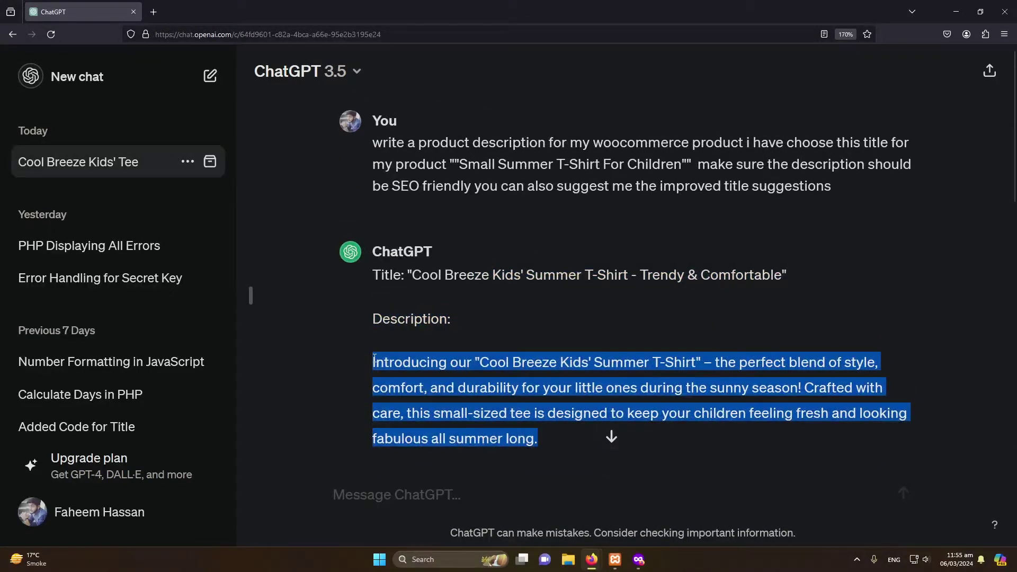
key("ctrl+c")
key("alt+Tab")
left_click(371, 451)
key("ctrl+v")
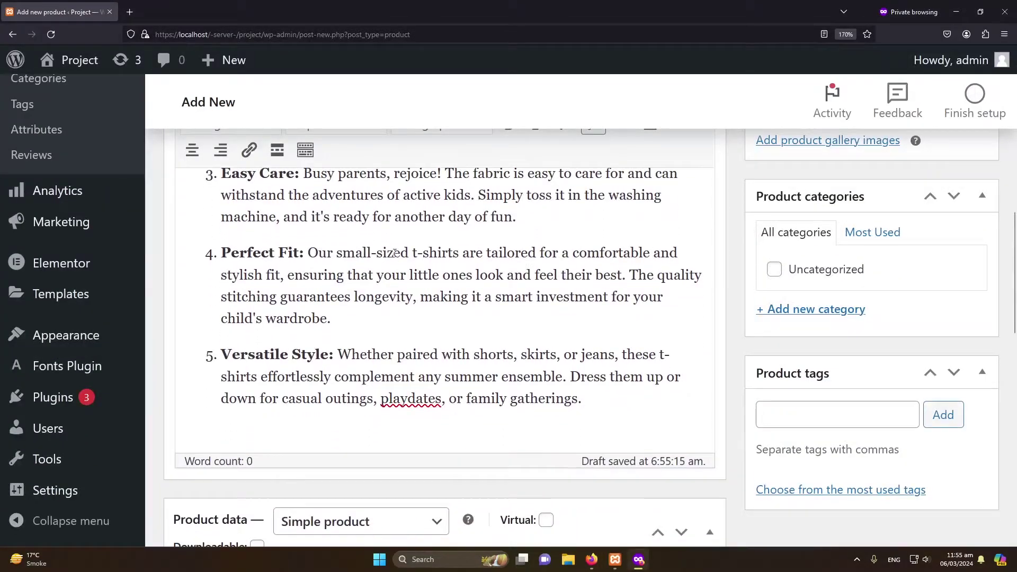
scroll(371, 238, "up", 4)
scroll(371, 238, "up", 5)
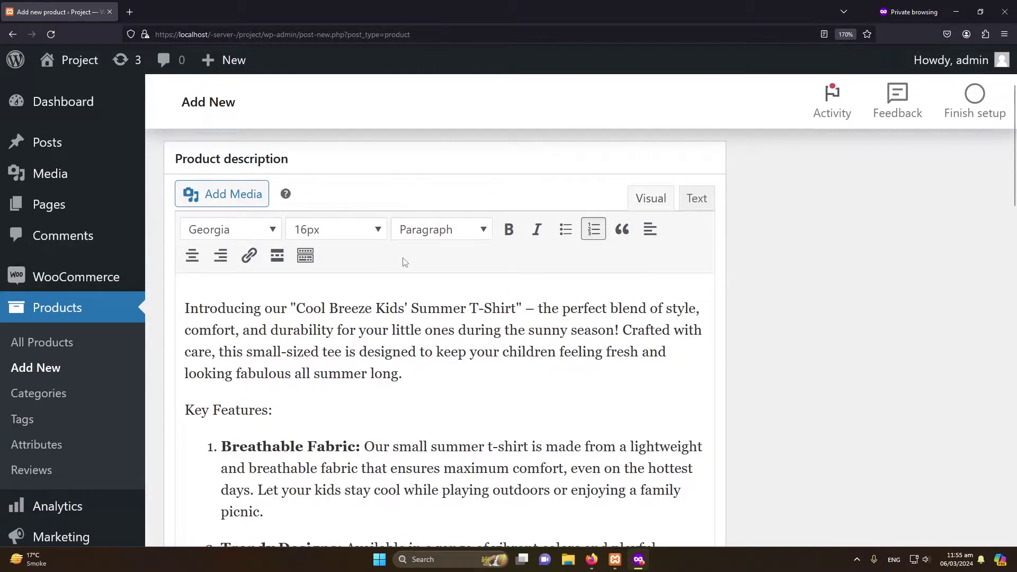
scroll(451, 307, "down", 2)
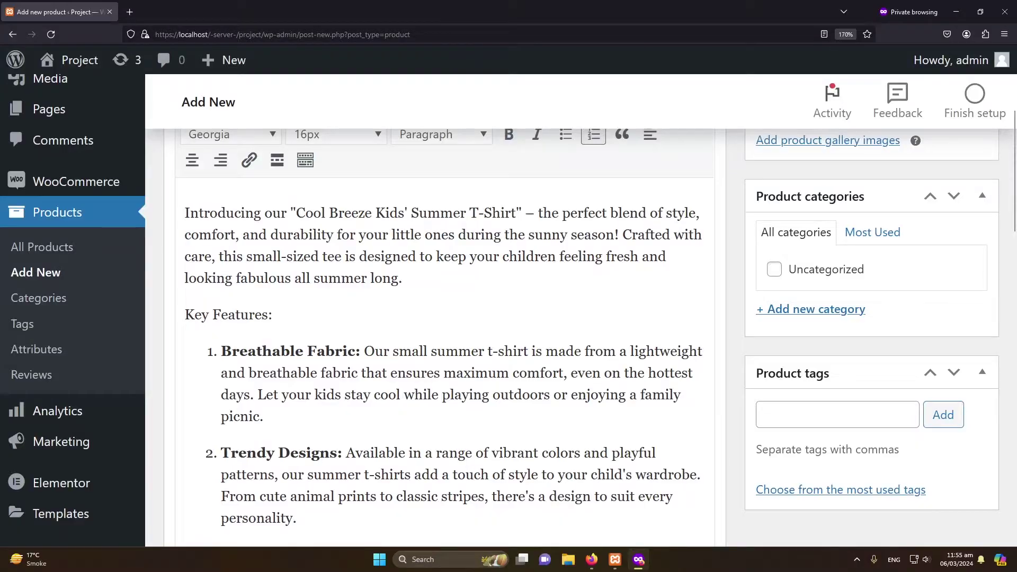
scroll(265, 195, "down", 15)
scroll(264, 194, "up", 4)
scroll(265, 191, "down", 1)
scroll(265, 190, "down", 5)
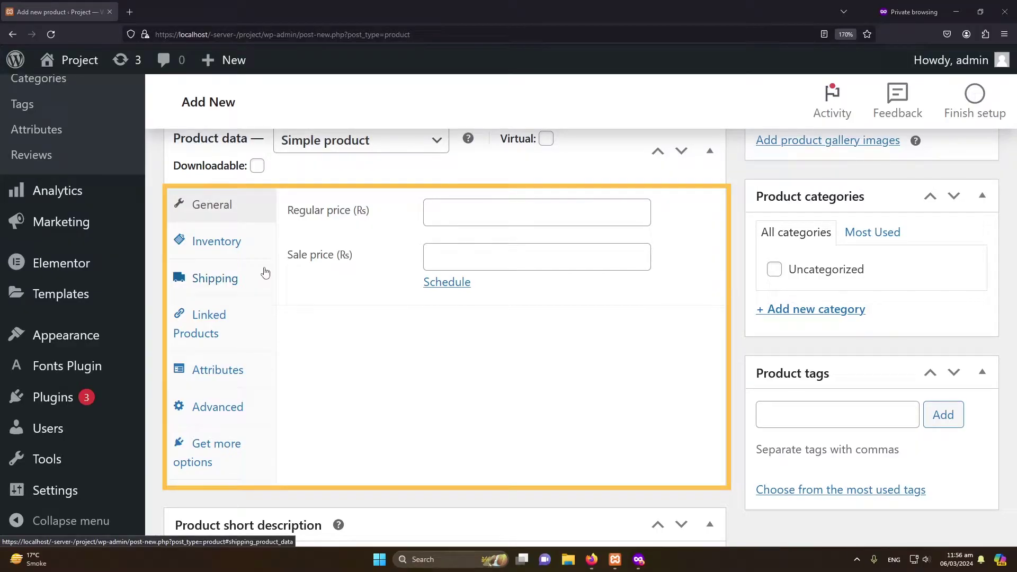
Enter a regular price of 500 and a sale price of 400, then reveal the sale schedule.
scroll(264, 272, "up", 2)
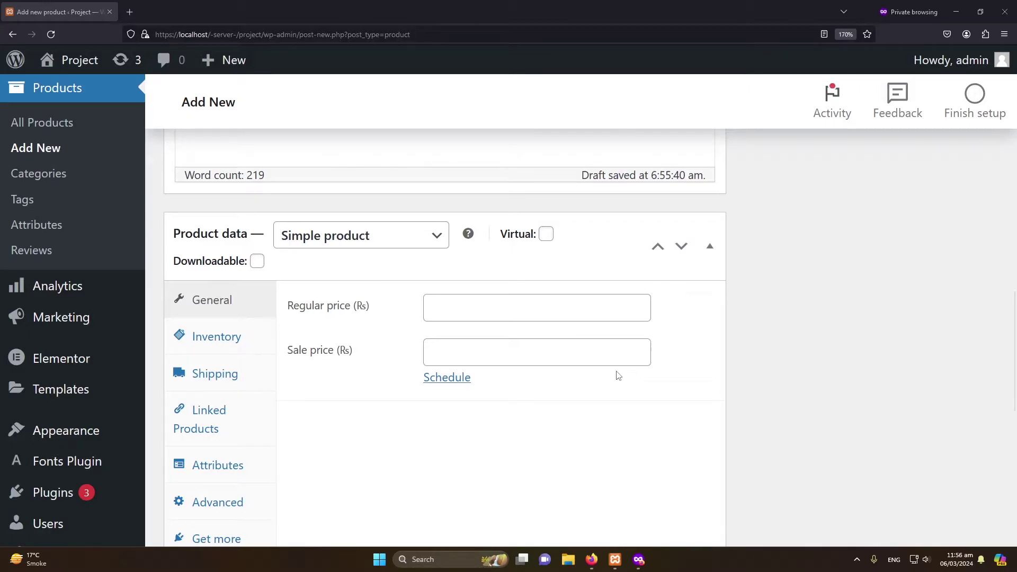
left_click(481, 314)
type("500")
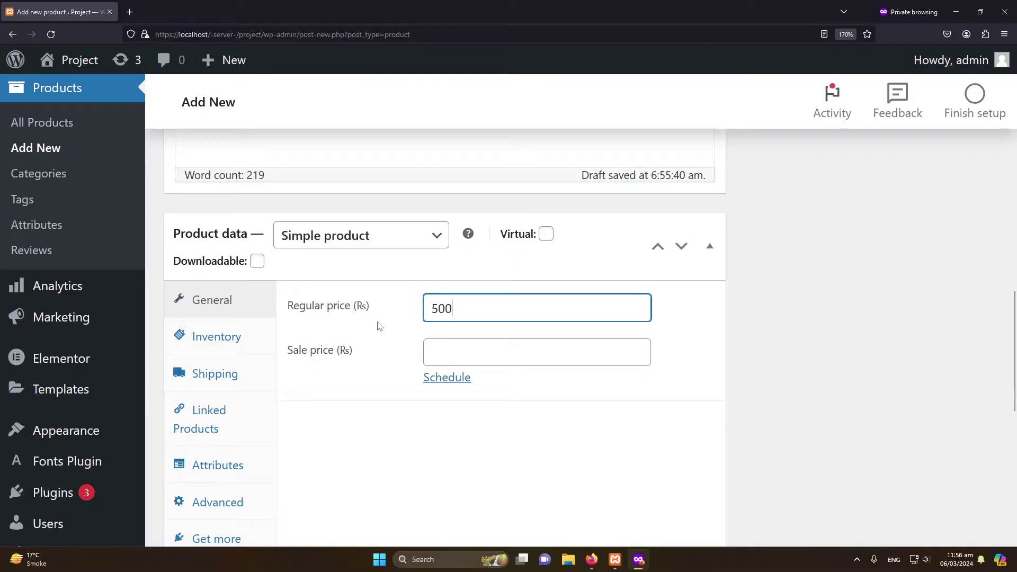
left_click(458, 345)
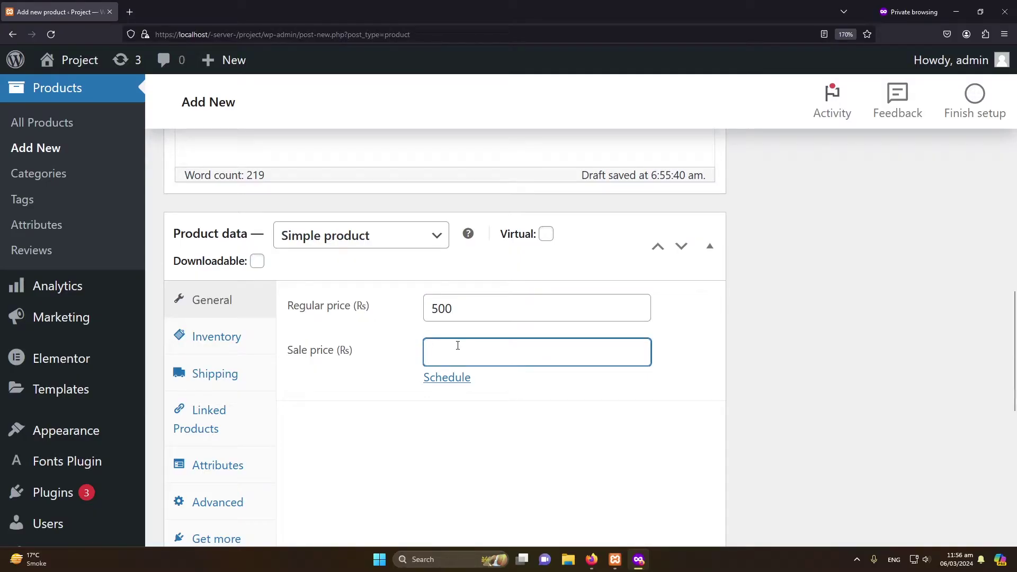
type("400")
left_click(552, 388)
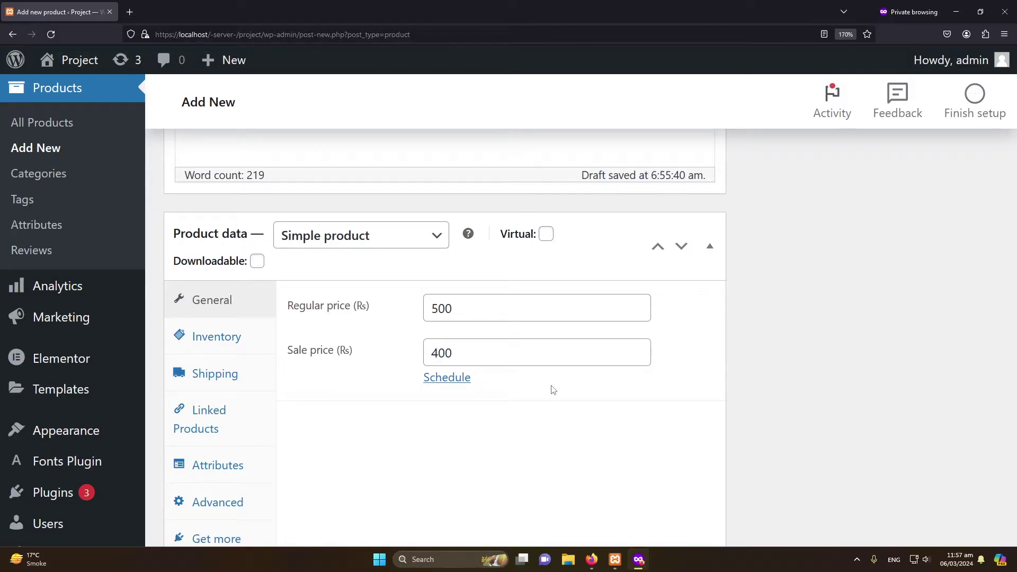
left_click(454, 380)
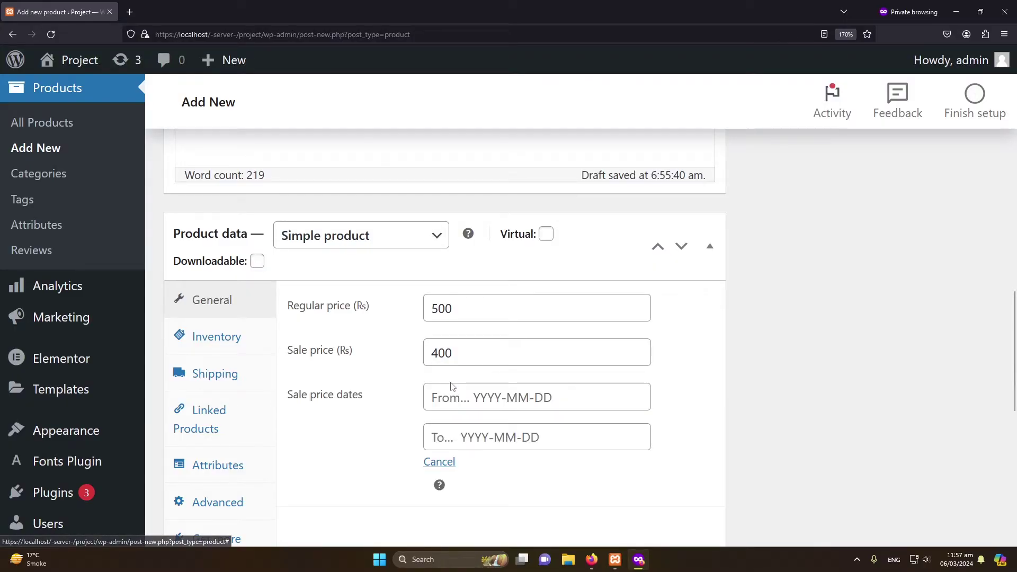
scroll(454, 390, "down", 2)
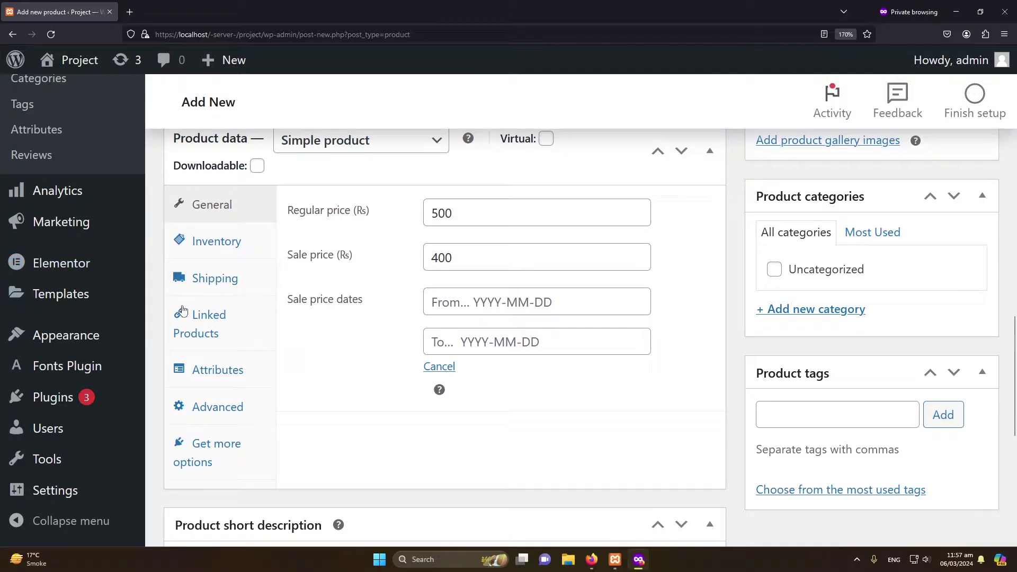
Set the product's stock status to Out of stock.
left_click(255, 238)
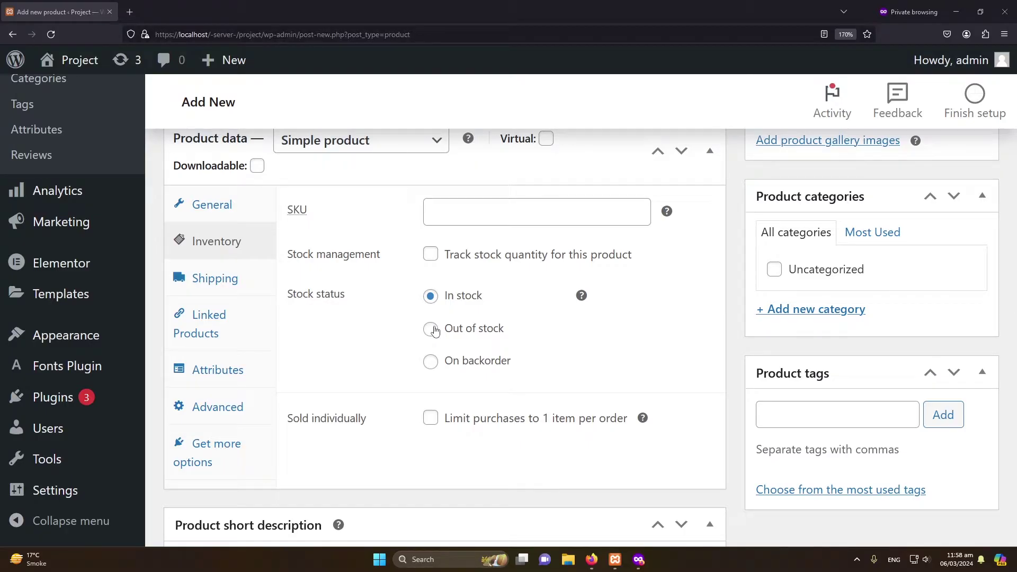
left_click(432, 329)
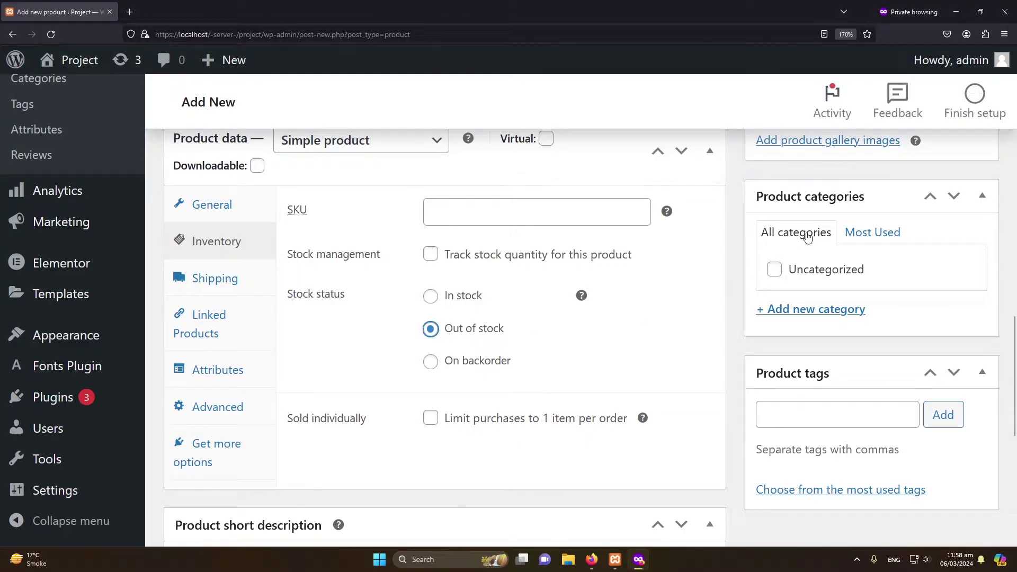
scroll(808, 233, "up", 2)
scroll(697, 283, "down", 4)
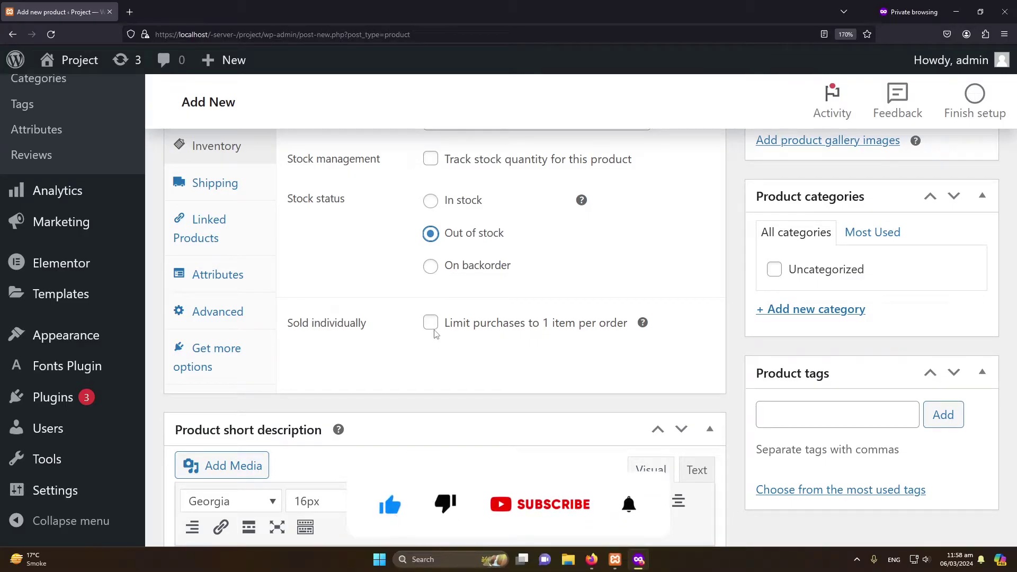
Check the shipping class and advanced settings, keeping reviews enabled.
left_click(215, 183)
scroll(286, 249, "up", 2)
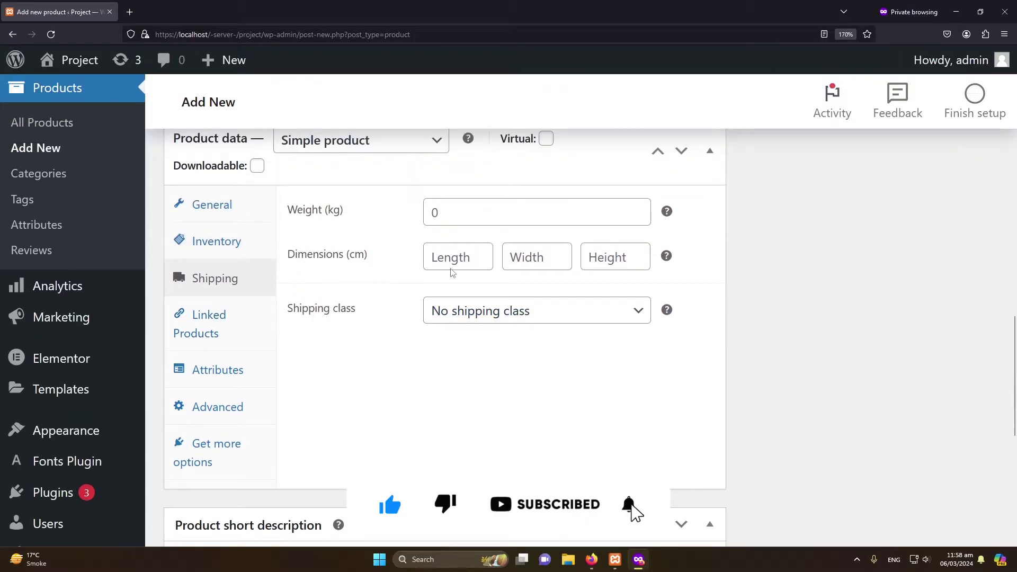
left_click(292, 315)
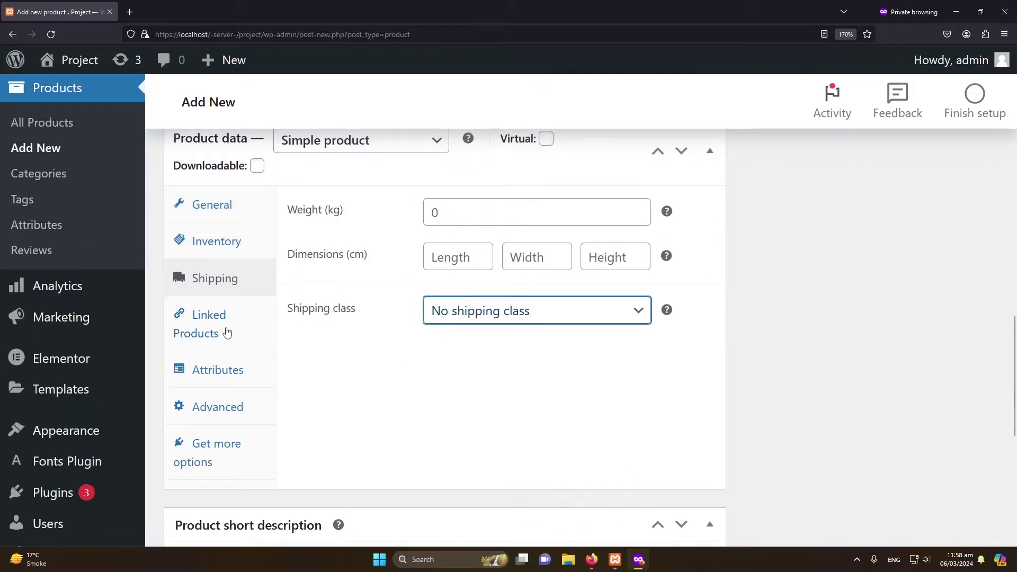
left_click(202, 394)
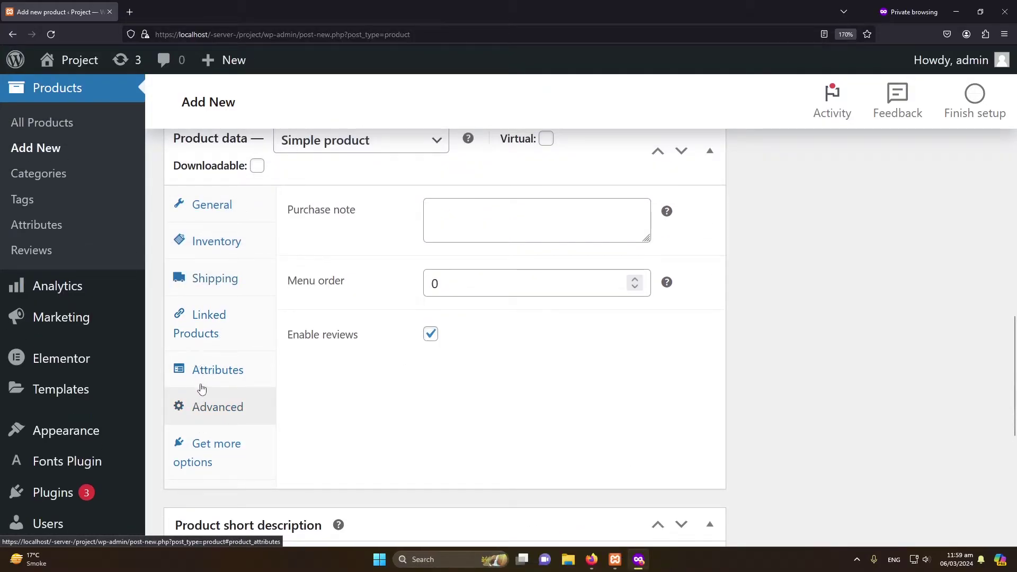
right_click(200, 418)
left_click(395, 368)
Copy the Product description's first paragraph into the Product short description editor.
scroll(405, 385, "down", 3)
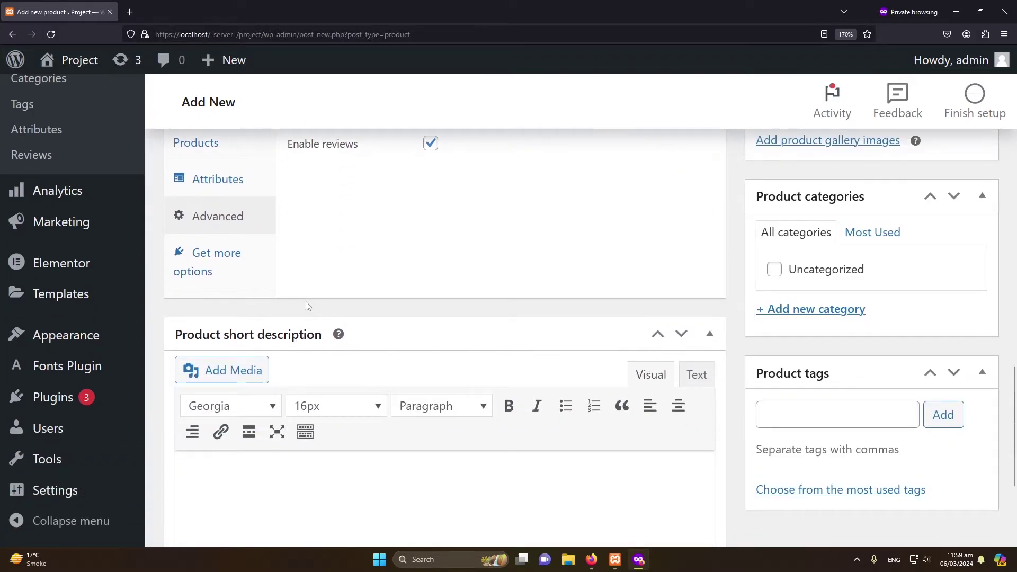
scroll(309, 303, "down", 2)
scroll(317, 276, "up", 1)
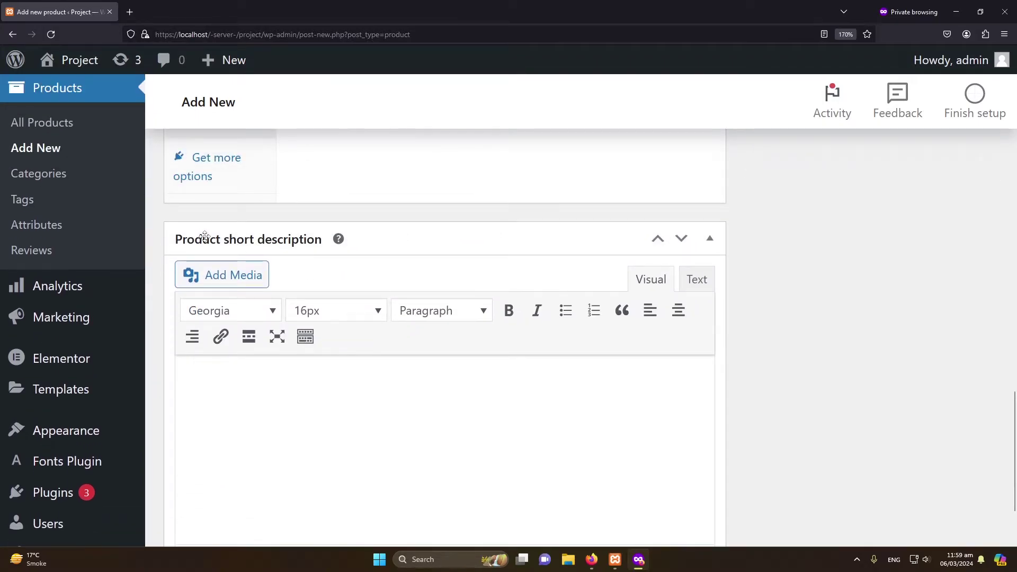
scroll(241, 275, "down", 1)
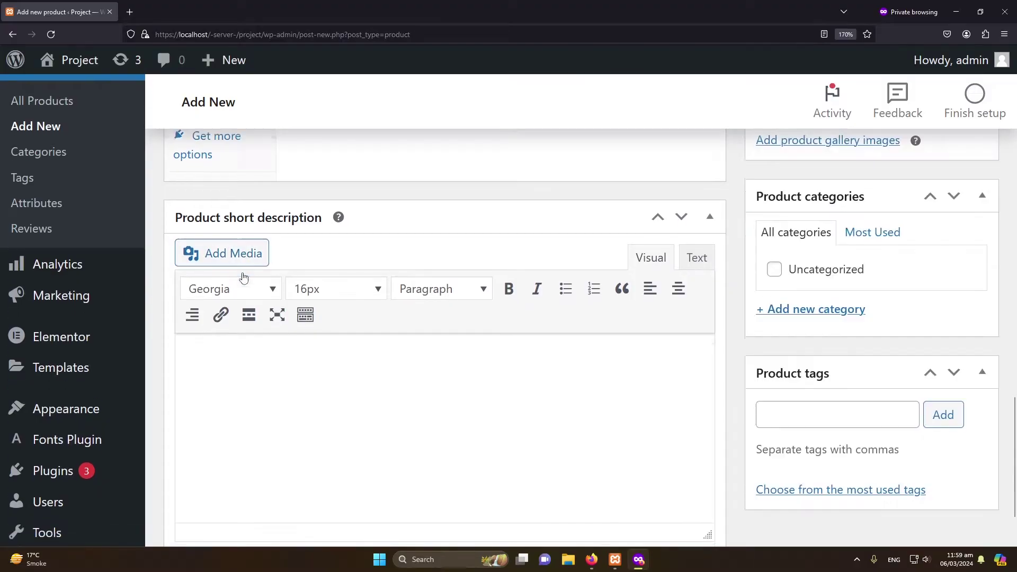
scroll(265, 262, "up", 5)
scroll(271, 257, "down", 5)
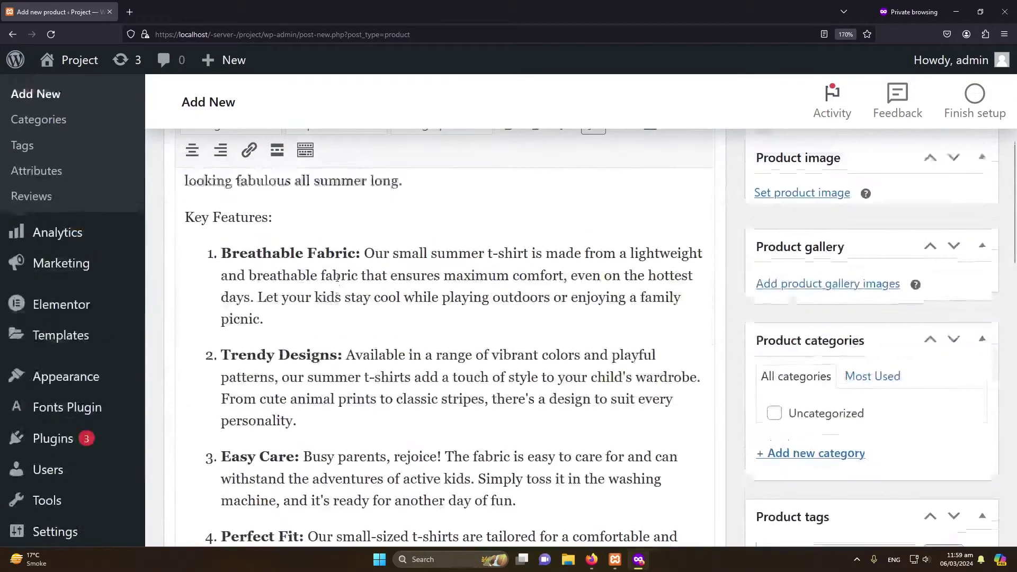
scroll(270, 257, "up", 4)
left_click_drag(403, 360, 185, 295)
key("ctrl+c")
scroll(300, 366, "down", 10)
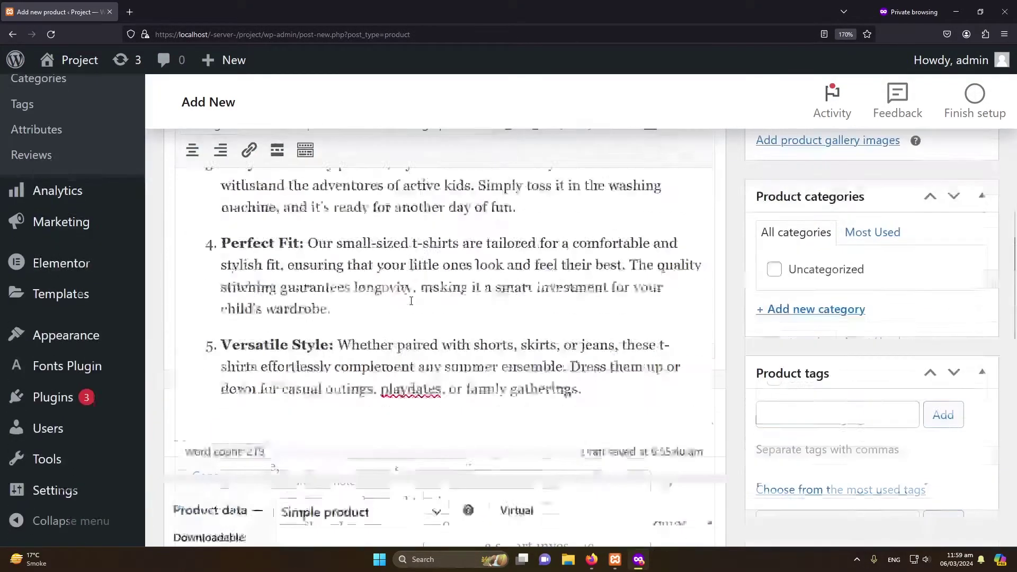
left_click(300, 366)
scroll(301, 366, "down", 2)
key("ctrl+v")
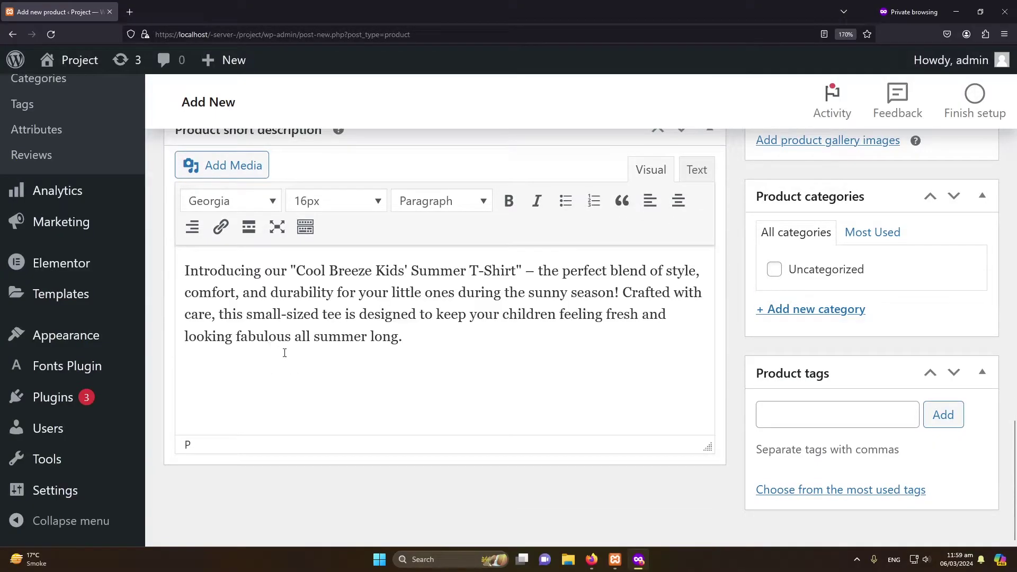
scroll(284, 352, "up", 12)
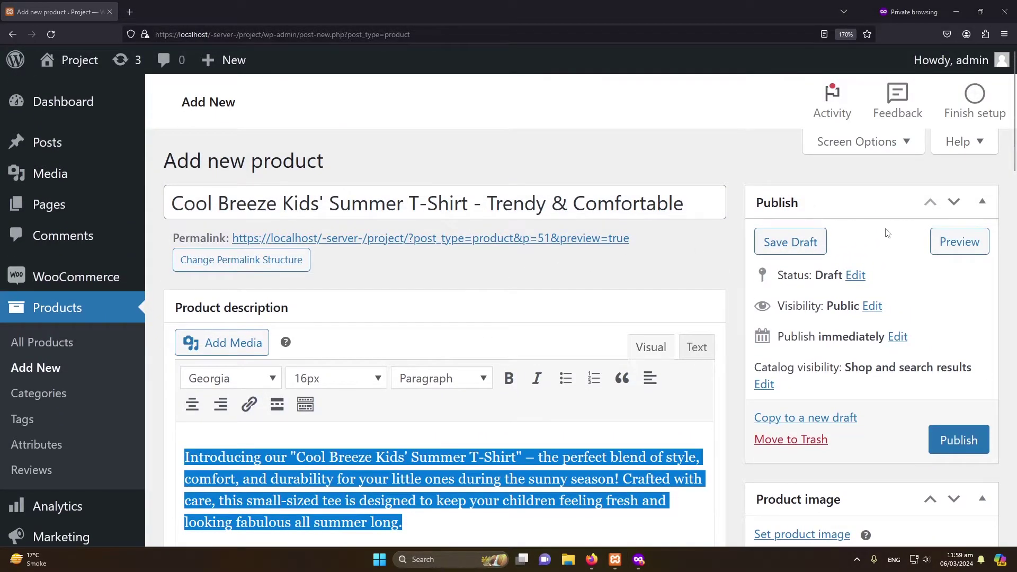
Upload images.jpeg from the Desktop and set it as the product image.
scroll(888, 233, "down", 3)
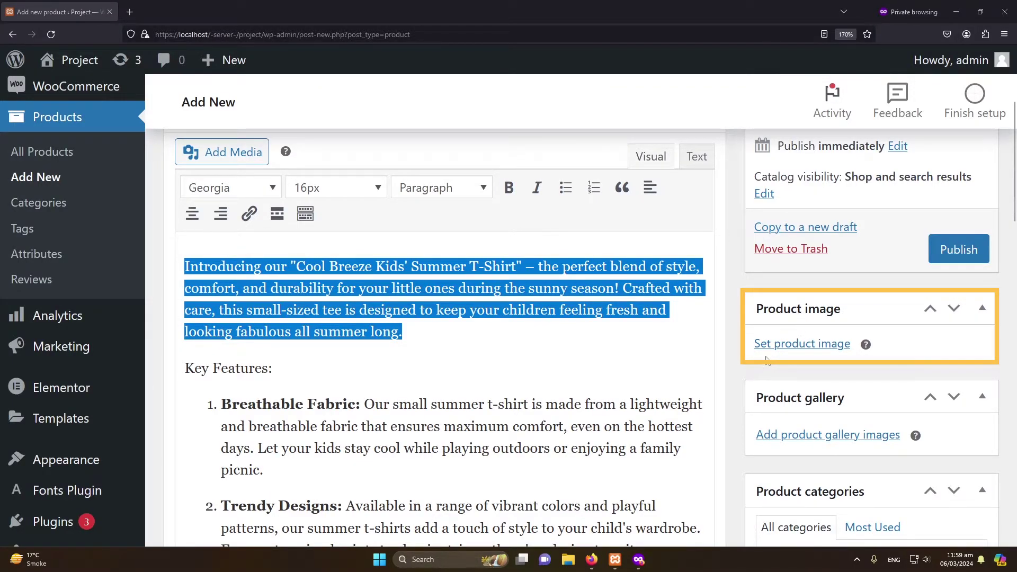
left_click(792, 349)
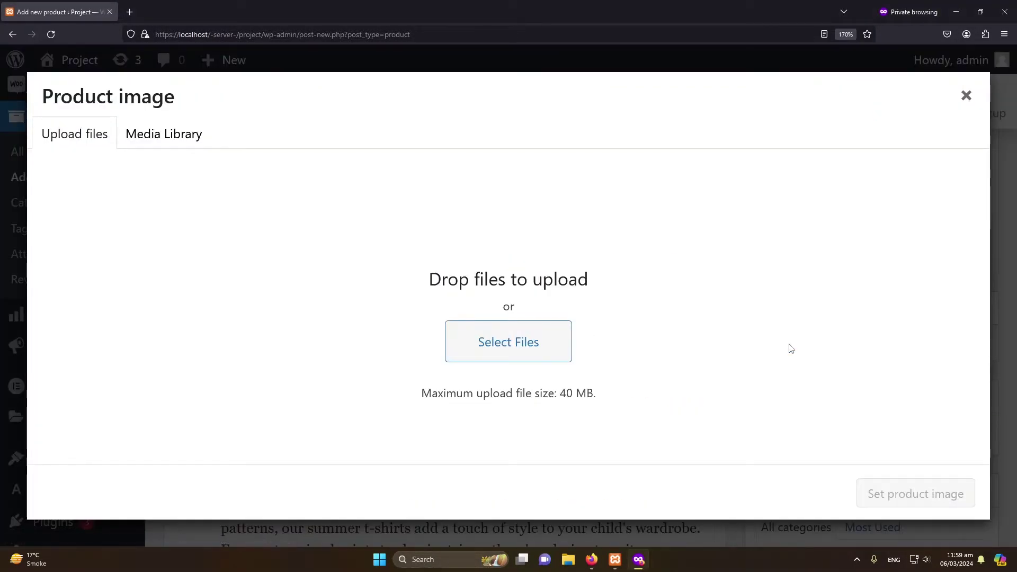
left_click(200, 143)
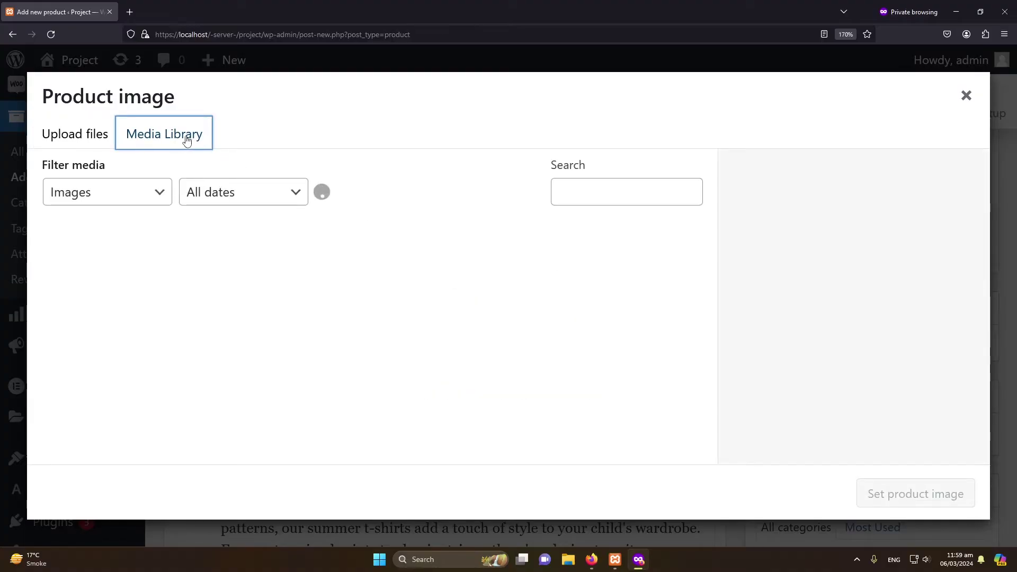
left_click(79, 137)
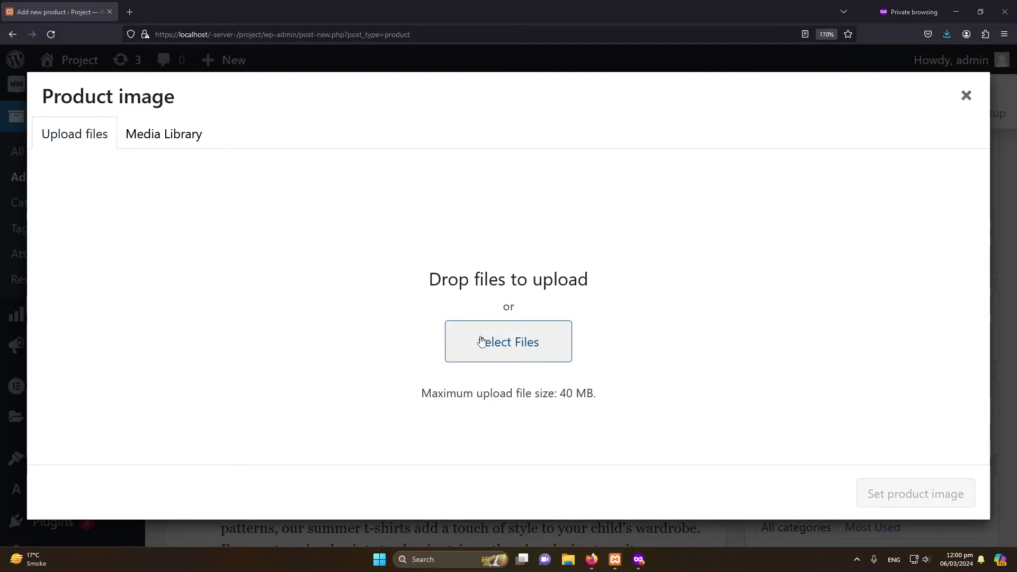
left_click(503, 342)
left_click(28, 131)
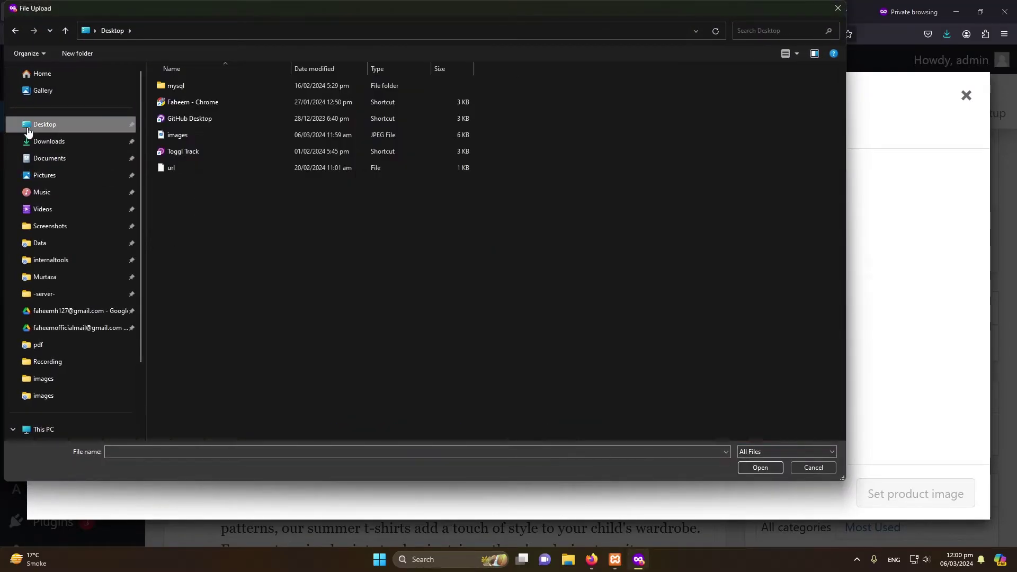
left_click(227, 133)
left_click(770, 467)
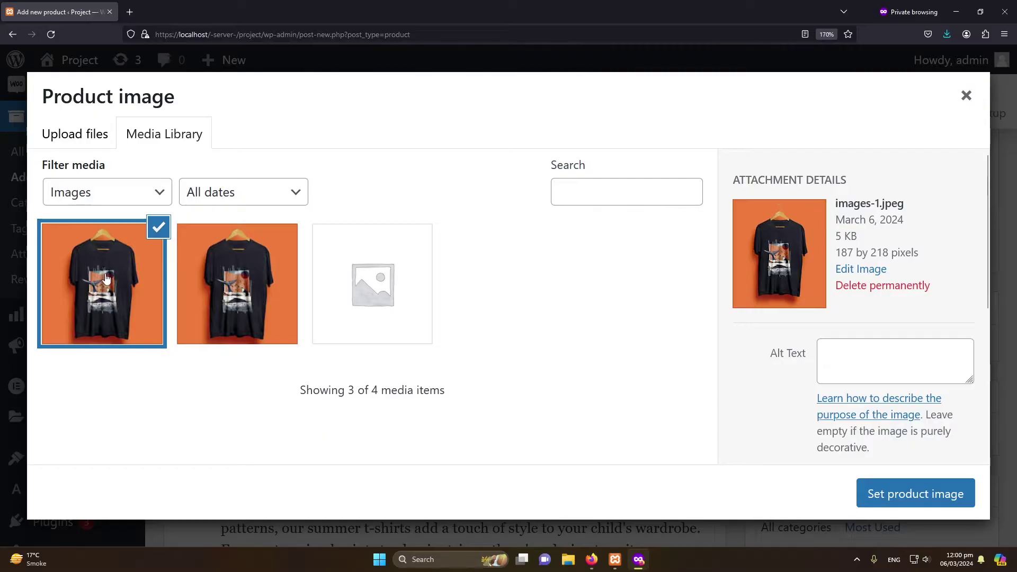
left_click(904, 497)
scroll(830, 339, "down", 5)
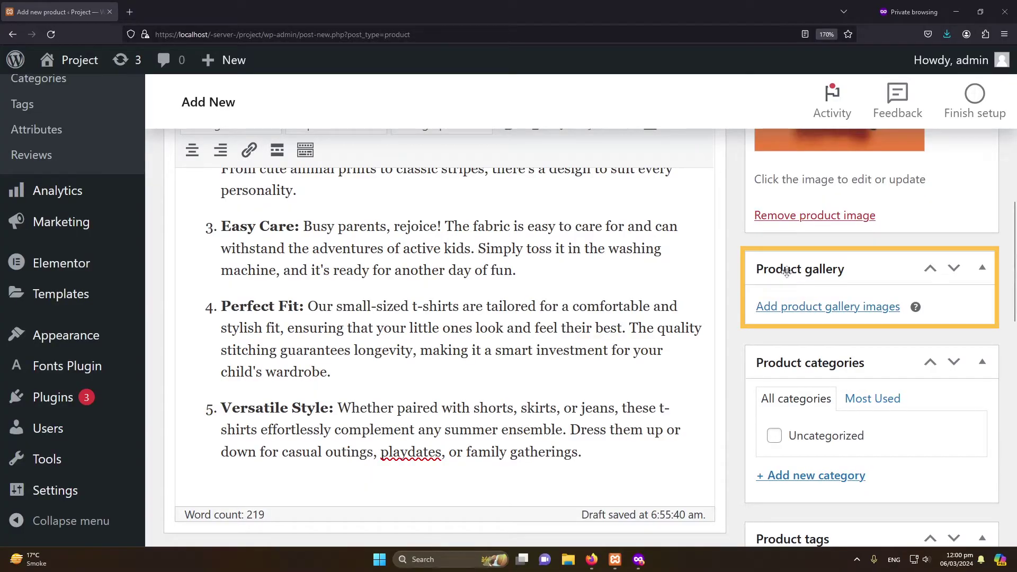
left_click(814, 307)
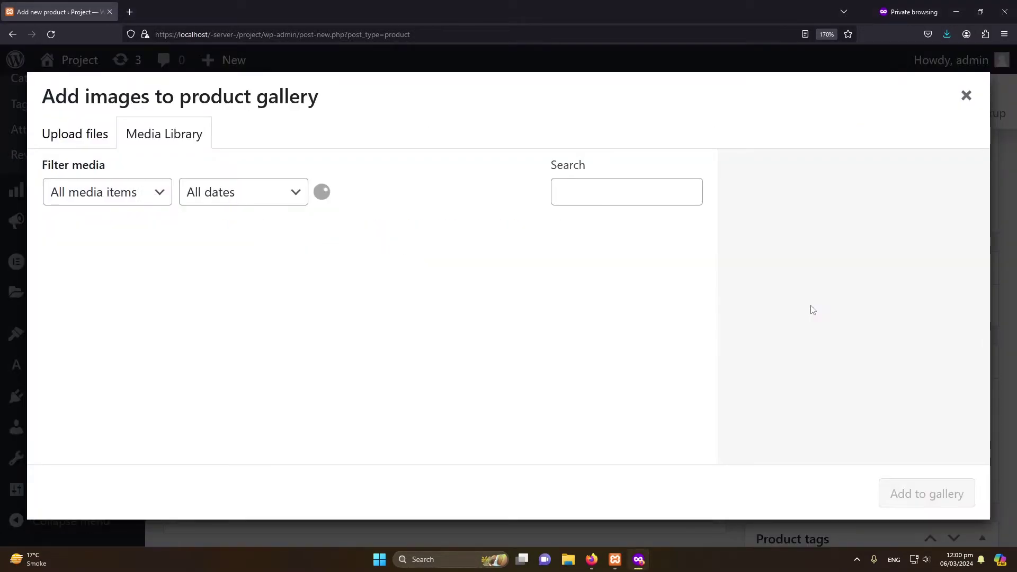
left_click(965, 97)
right_click(958, 225)
left_click(799, 246)
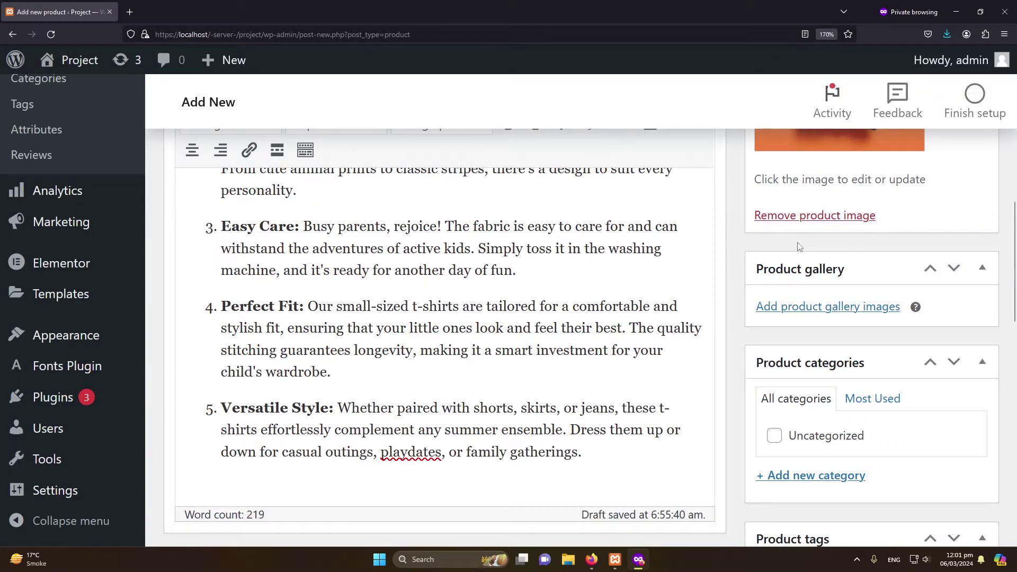
scroll(805, 265, "down", 2)
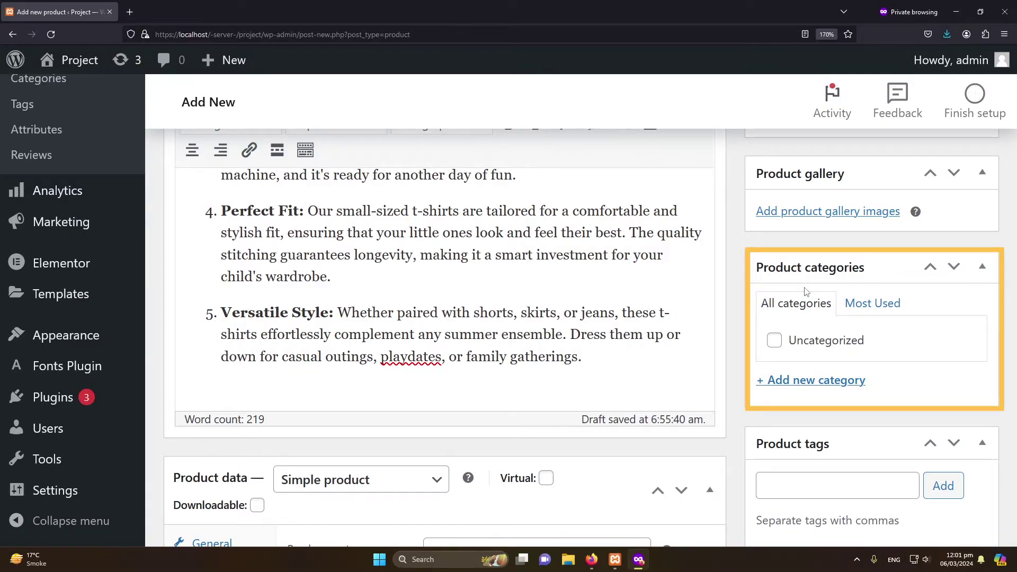
Add a new Mens Shirt product category.
scroll(806, 291, "down", 3)
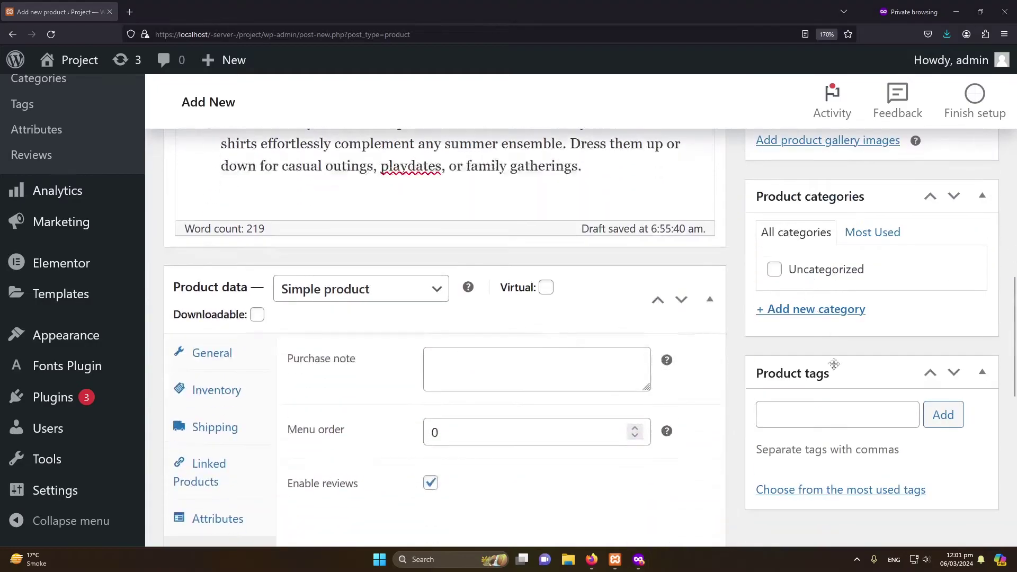
left_click(784, 309)
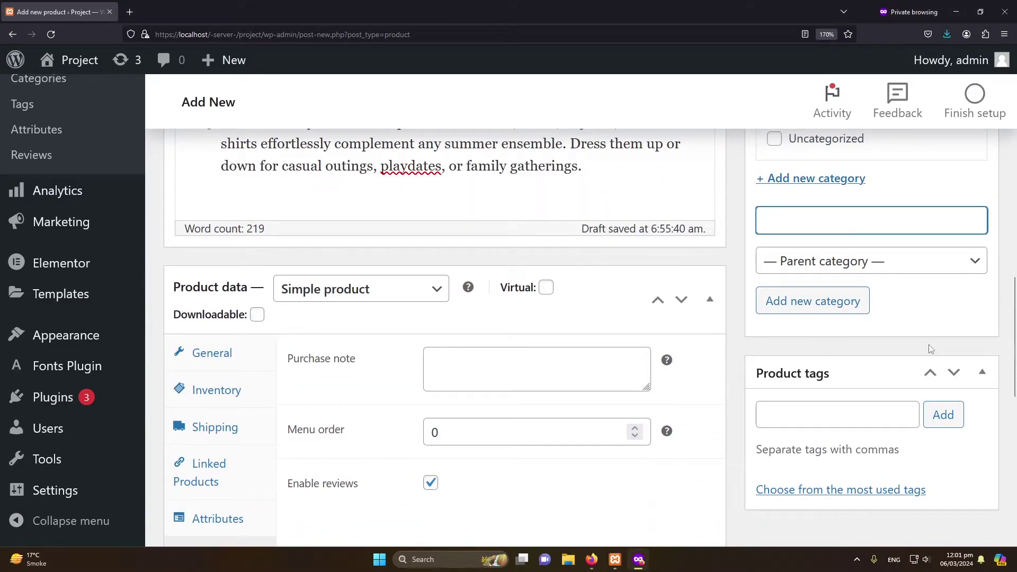
type("Mens Shirt")
key("Tab")
left_click(795, 300)
Add Children Shirts and Female Shirts as new product categories.
scroll(846, 298, "up", 2)
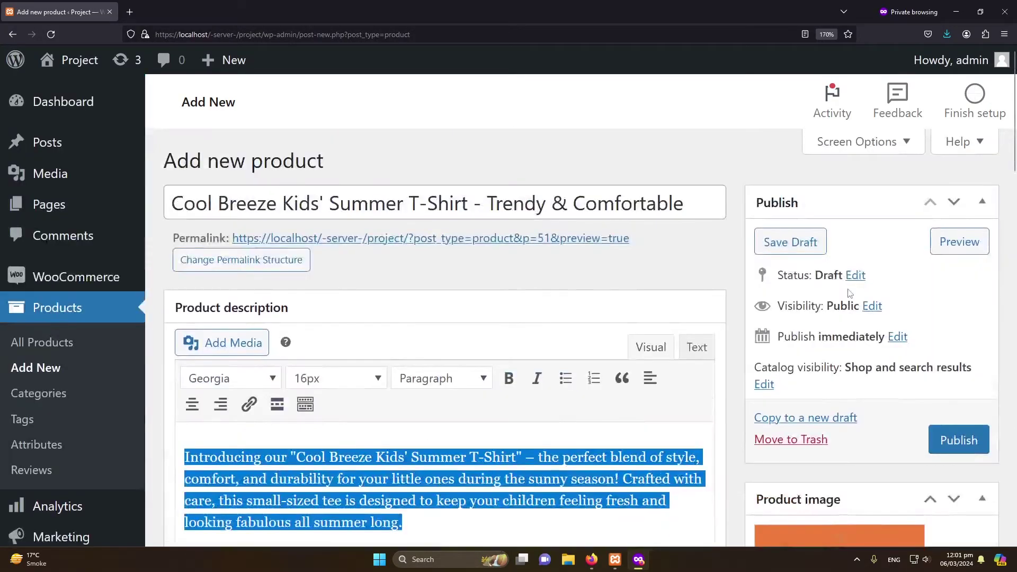
scroll(847, 302, "down", 10)
scroll(861, 323, "down", 2)
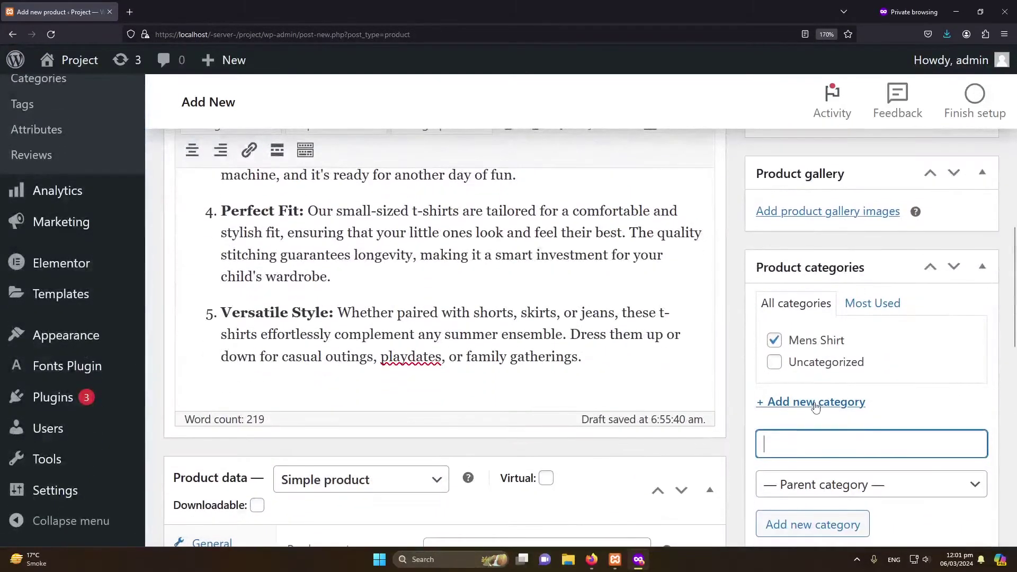
scroll(813, 411, "down", 2)
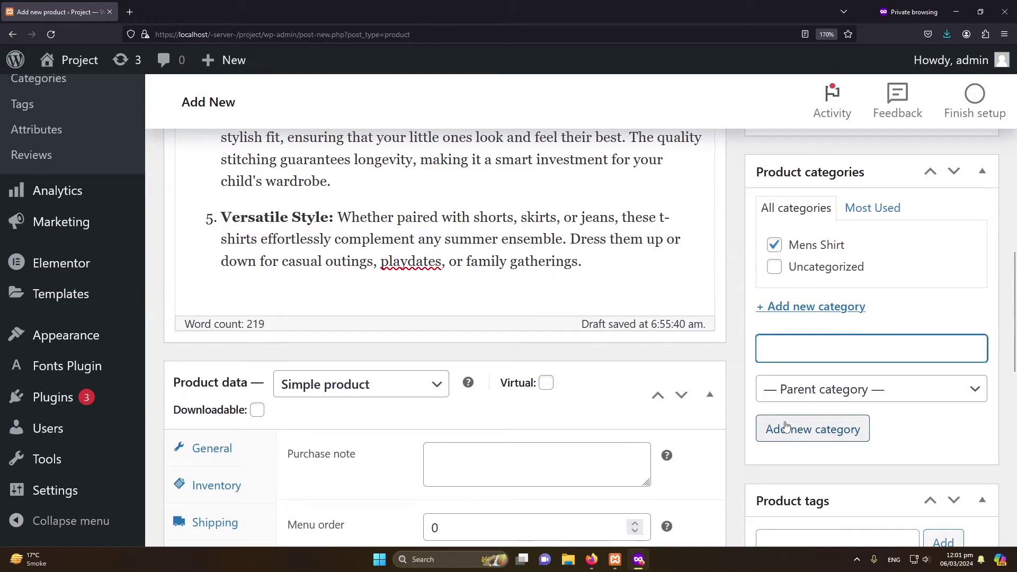
type("Children Shirts")
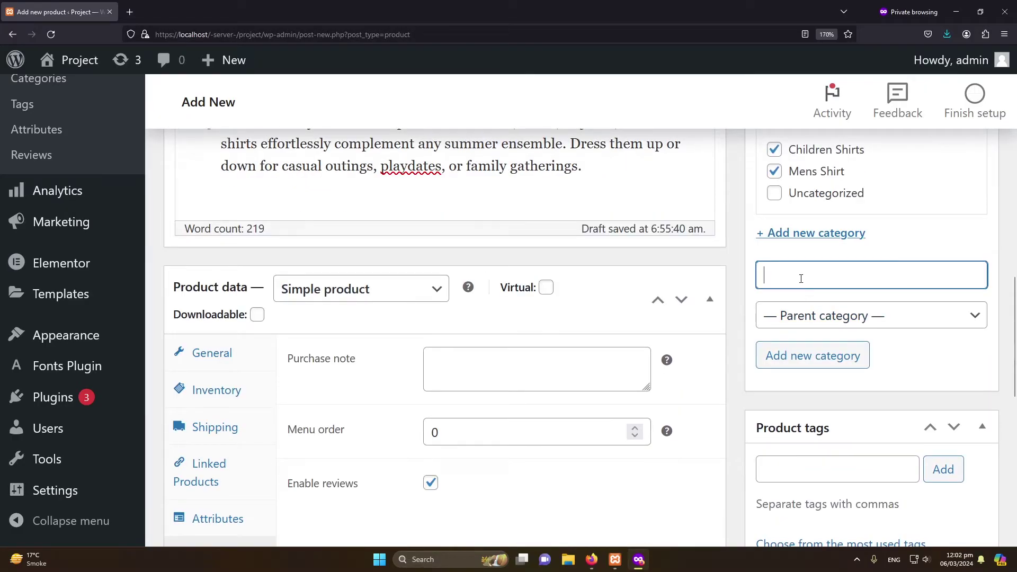
type("Female Shirts")
left_click(835, 371)
Uncheck Female Shirts and Mens Shirt so only Children Shirts stays assigned.
scroll(833, 318, "up", 2)
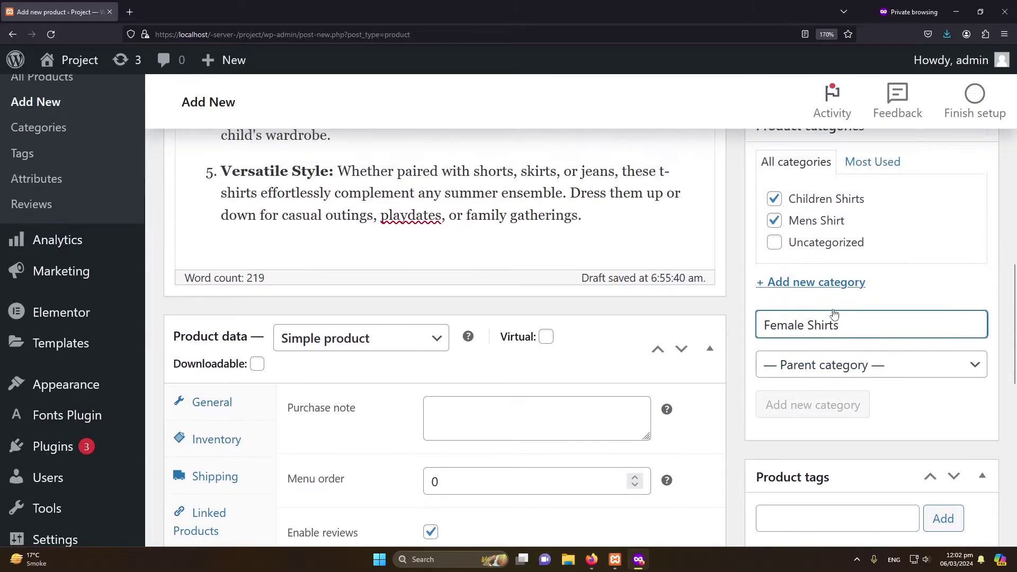
scroll(636, 272, "up", 10)
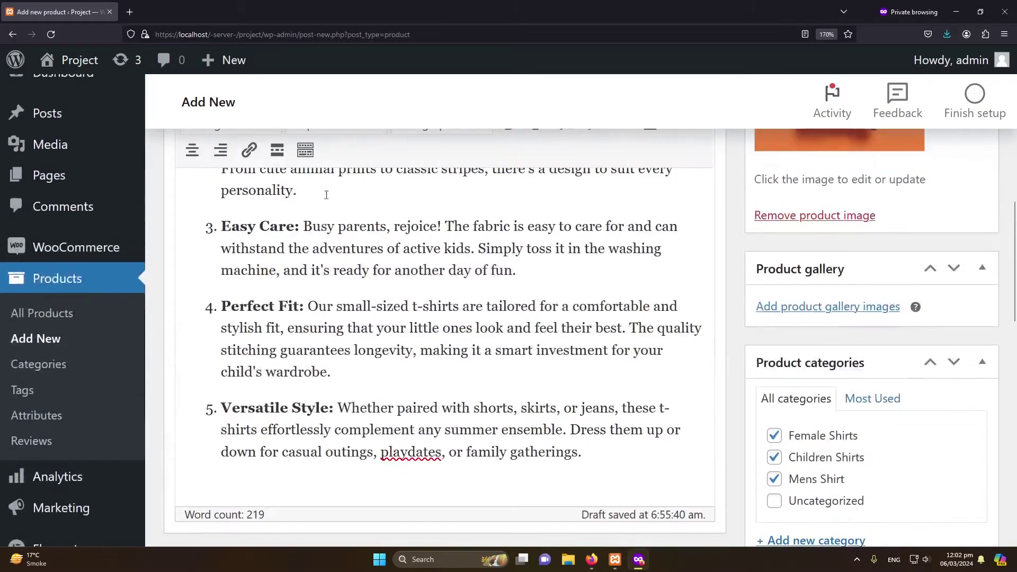
scroll(577, 270, "down", 8)
scroll(840, 291, "down", 6)
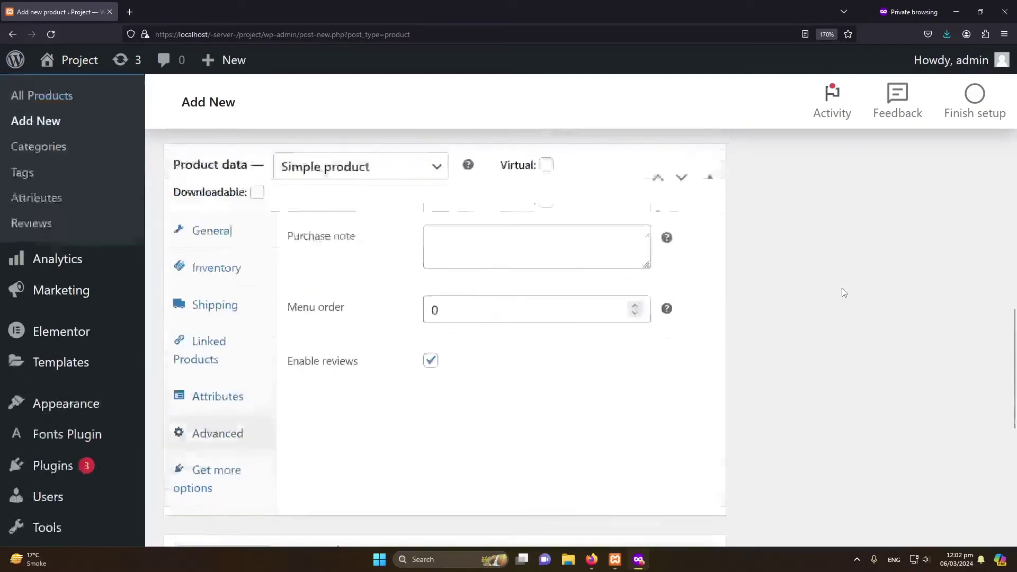
scroll(840, 291, "up", 15)
scroll(793, 365, "down", 8)
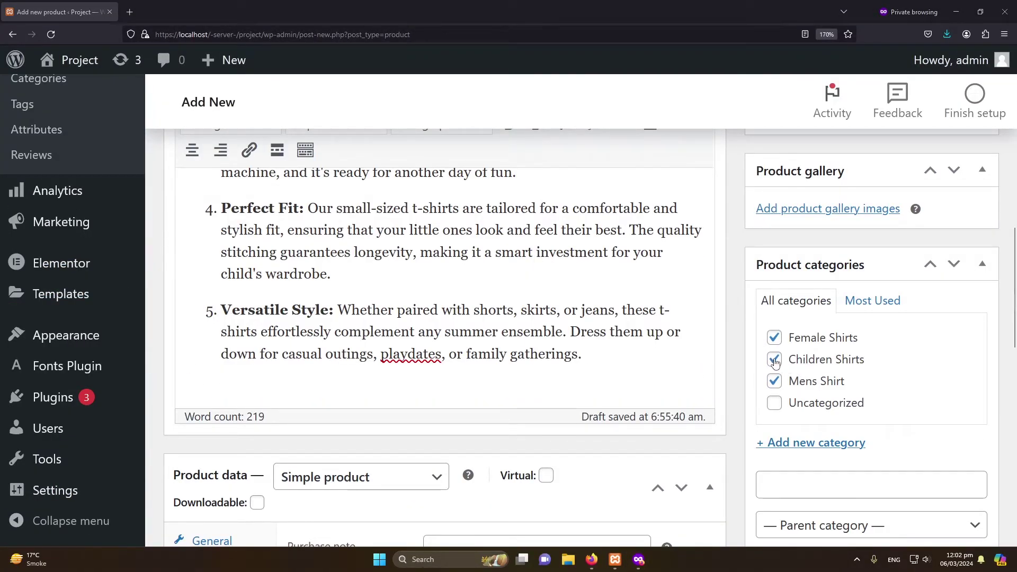
left_click(774, 337)
left_click(775, 384)
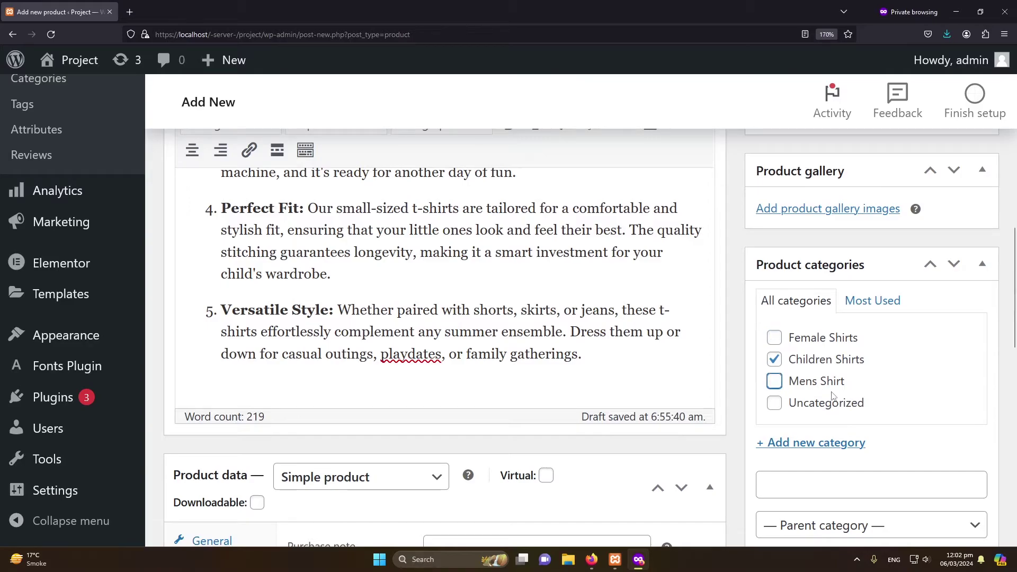
scroll(817, 371, "down", 7)
Add the tag 'children' to the kids' T-shirt in the Product tags box.
scroll(817, 371, "down", 2)
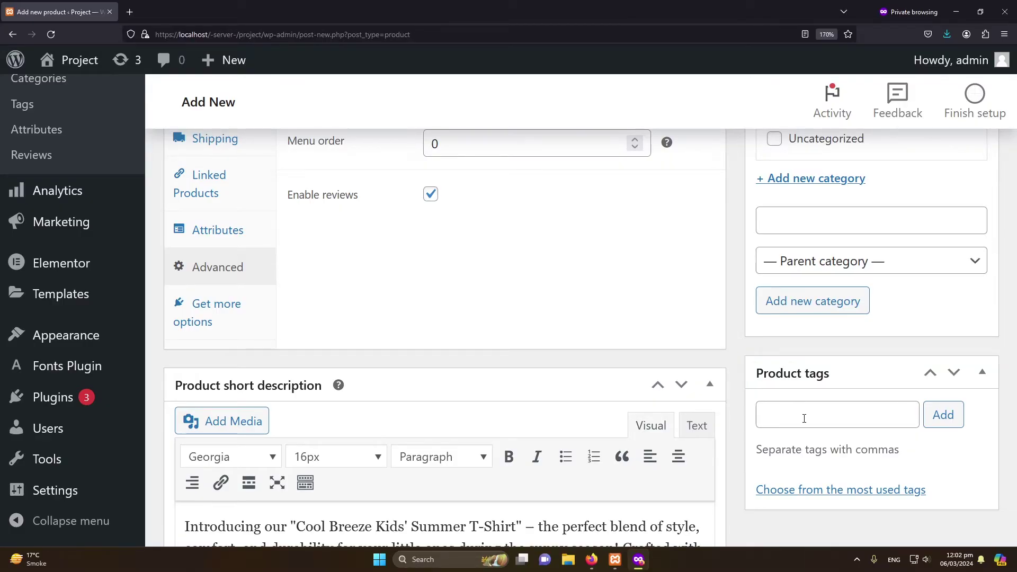
scroll(736, 209, "up", 15)
scroll(736, 210, "up", 5)
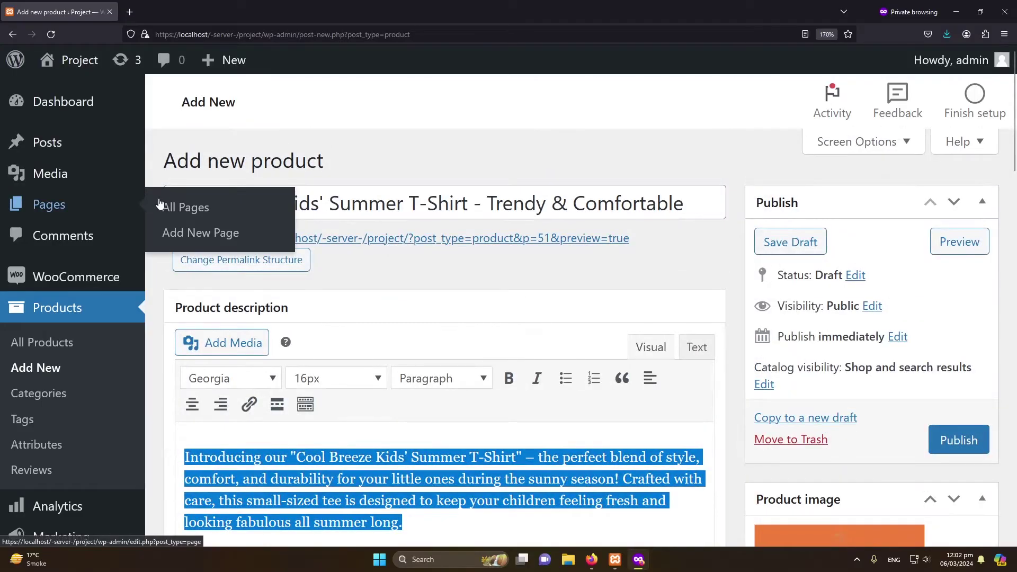
double_click(517, 203)
scroll(894, 239, "down", 5)
scroll(917, 336, "down", 15)
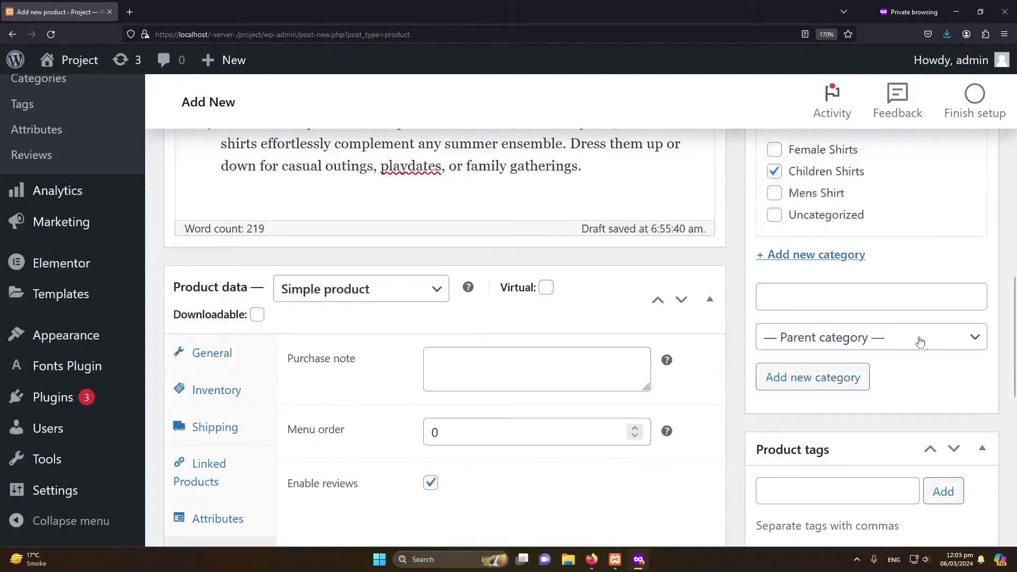
left_click(774, 413)
type("chil")
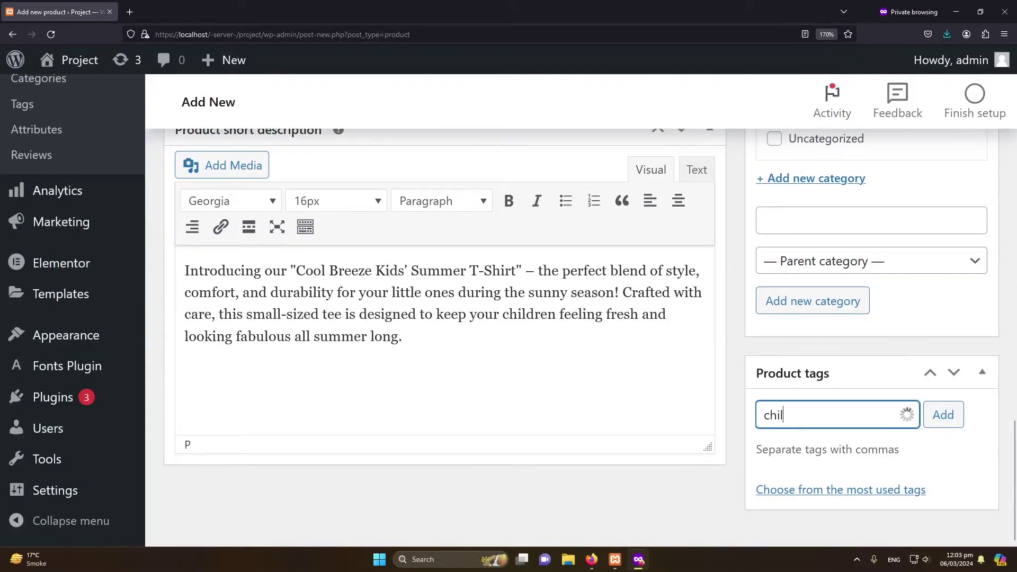
type("dren")
left_click(960, 415)
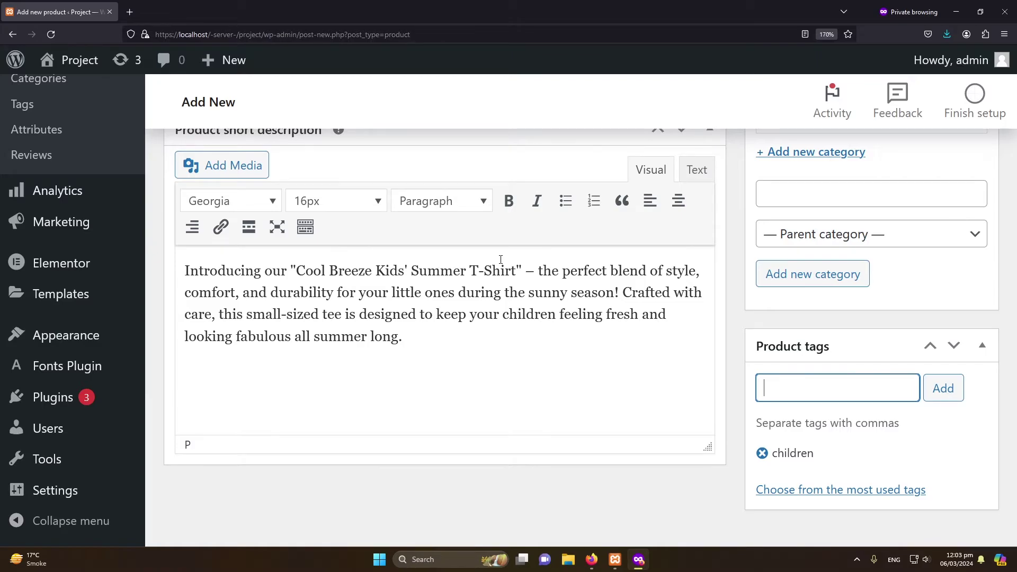
scroll(871, 269, "up", 20)
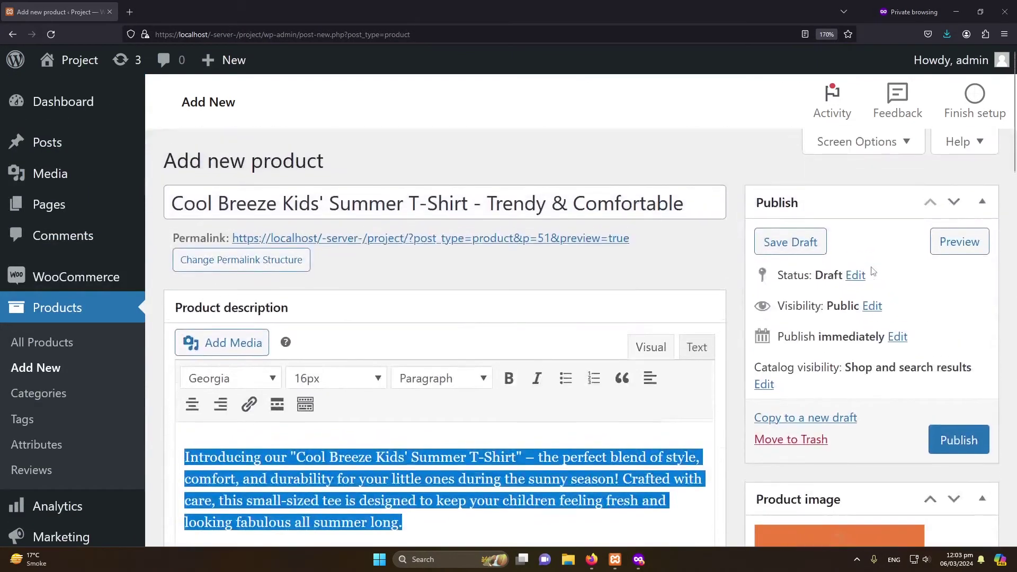
Publish the Cool Breeze Kids' T-shirt and go to the All Products list.
left_click(951, 447)
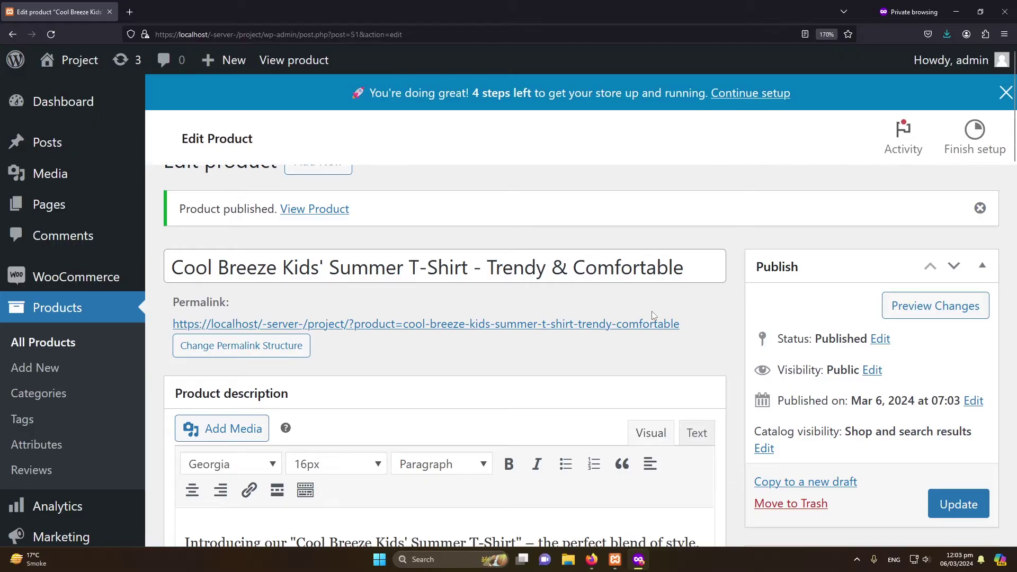
left_click(30, 349)
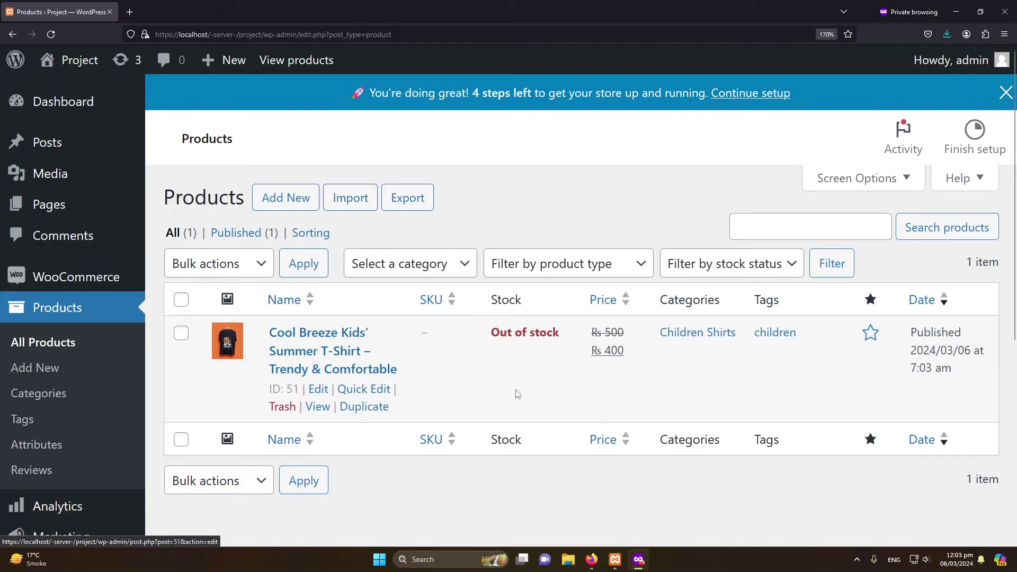
Open the T-shirt's storefront page and check its 400 sale price and stock status.
left_click(316, 407)
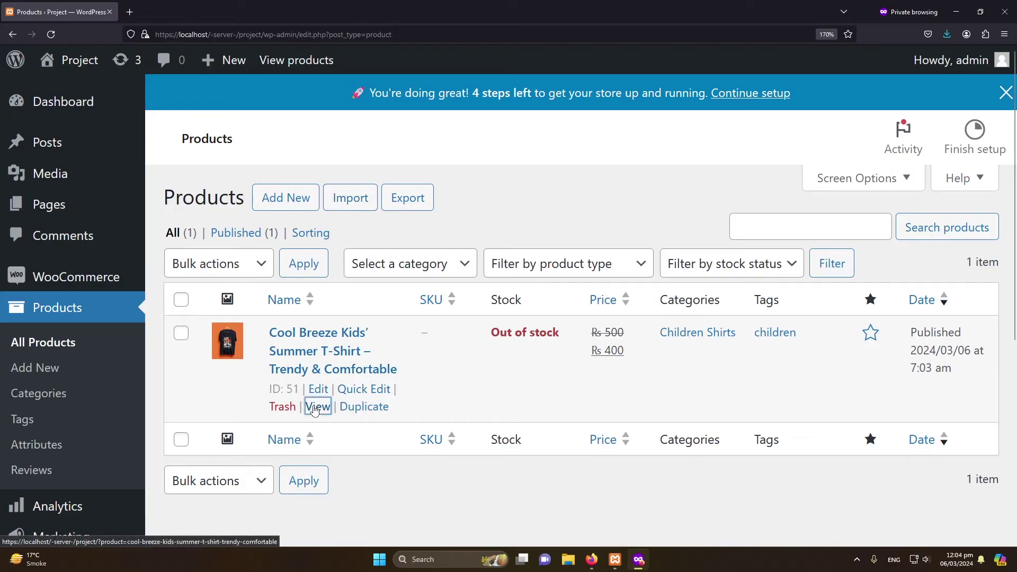
scroll(868, 247, "down", 5)
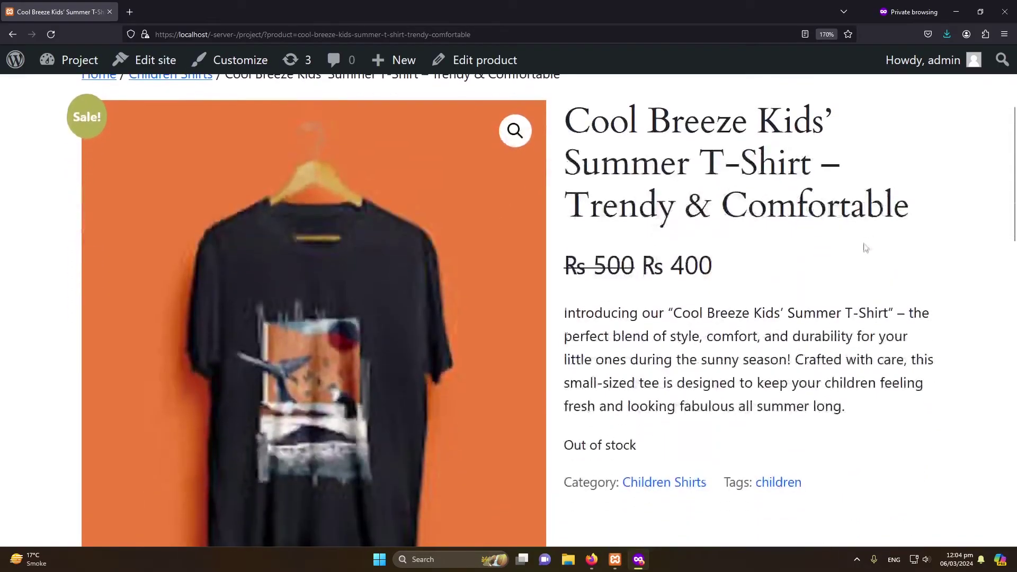
scroll(859, 235, "up", 2)
scroll(859, 234, "down", 7)
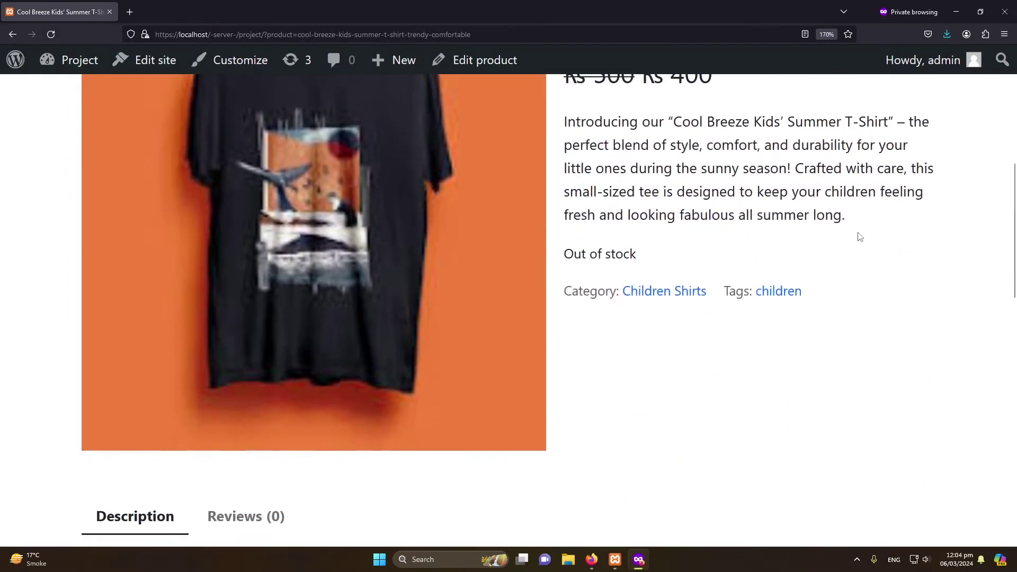
scroll(858, 233, "down", 8)
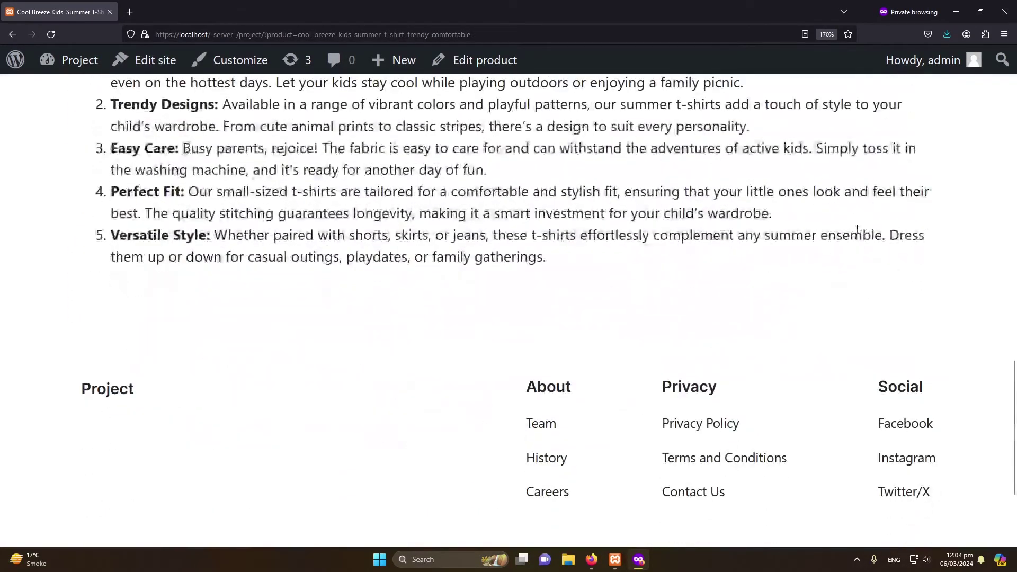
scroll(857, 229, "up", 9)
scroll(856, 226, "up", 6)
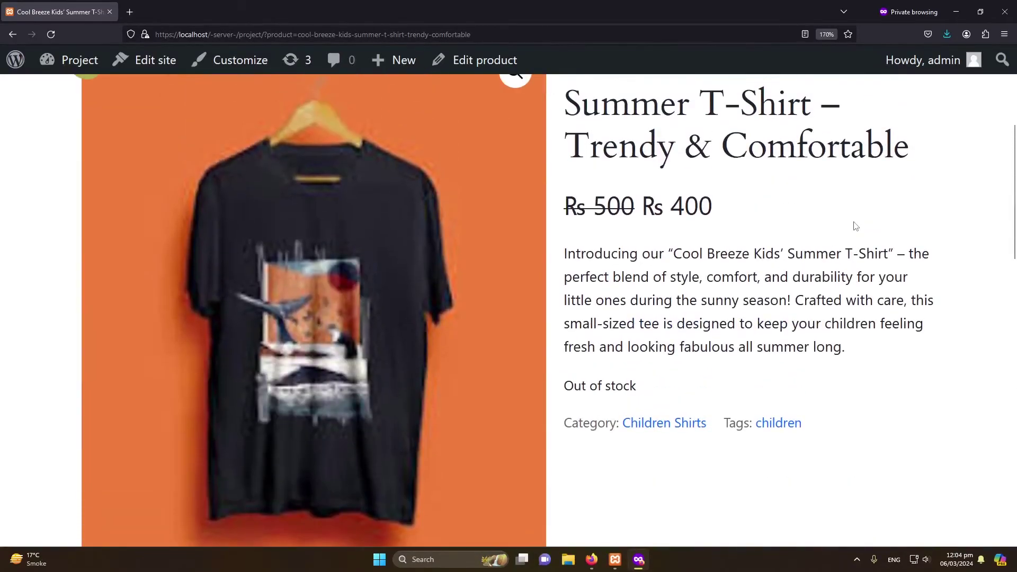
left_click_drag(709, 376, 560, 387)
left_click(560, 387)
Review the product title and description down to the bottom of the page.
scroll(668, 404, "down", 4)
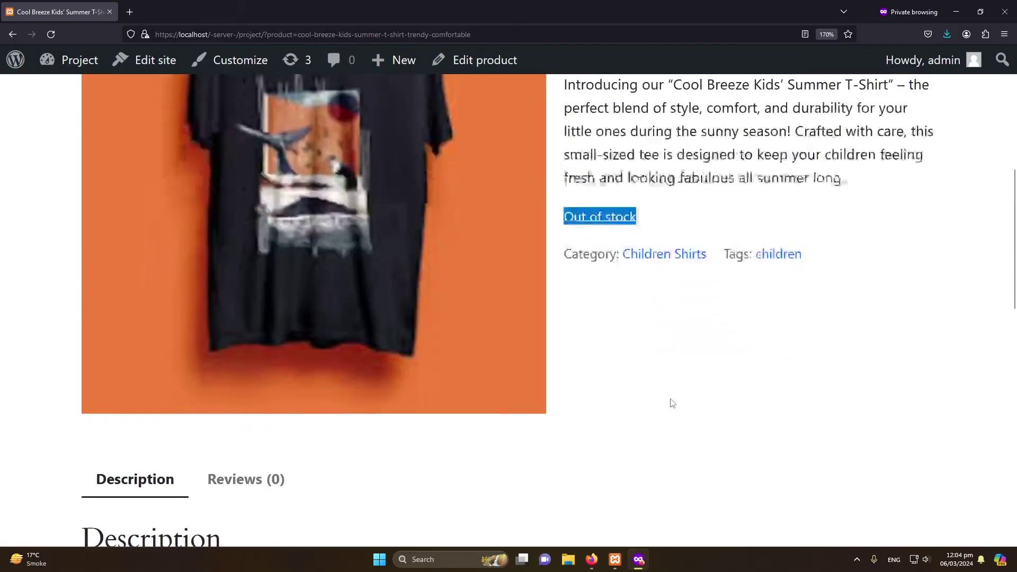
scroll(676, 245, "up", 6)
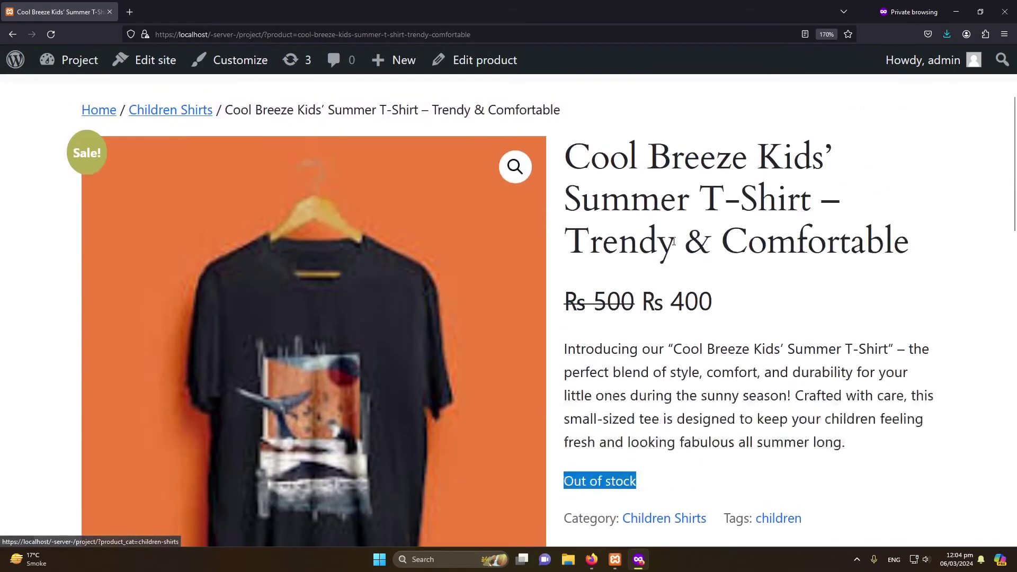
scroll(700, 269, "down", 2)
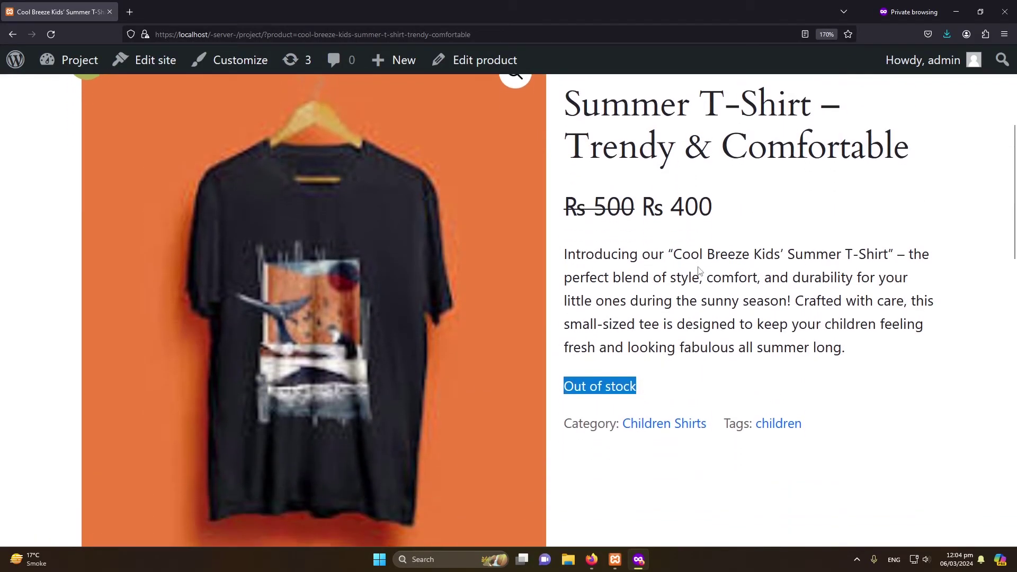
scroll(699, 268, "up", 4)
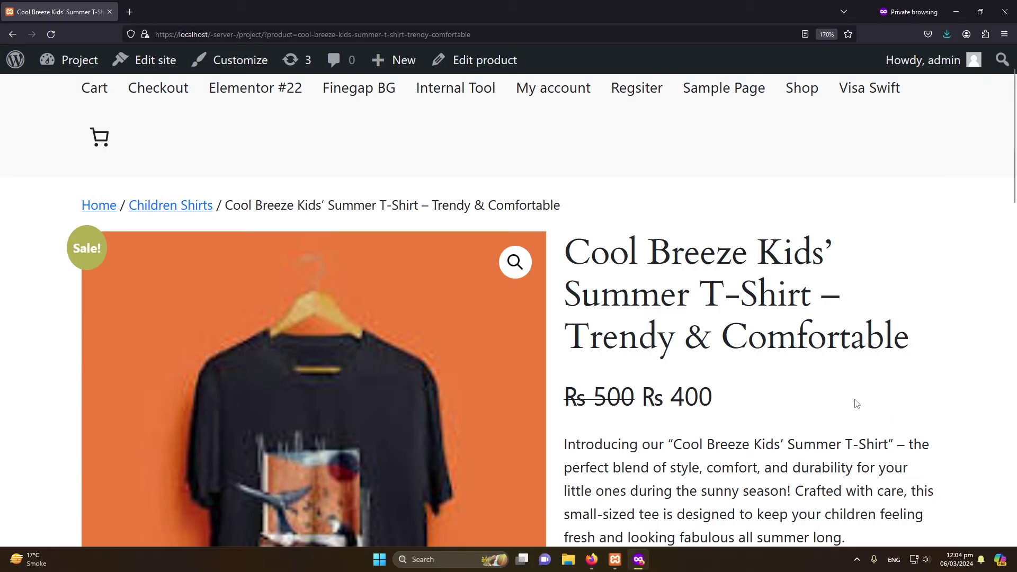
scroll(853, 404, "down", 3)
left_click_drag(852, 347, 598, 276)
scroll(804, 314, "up", 2)
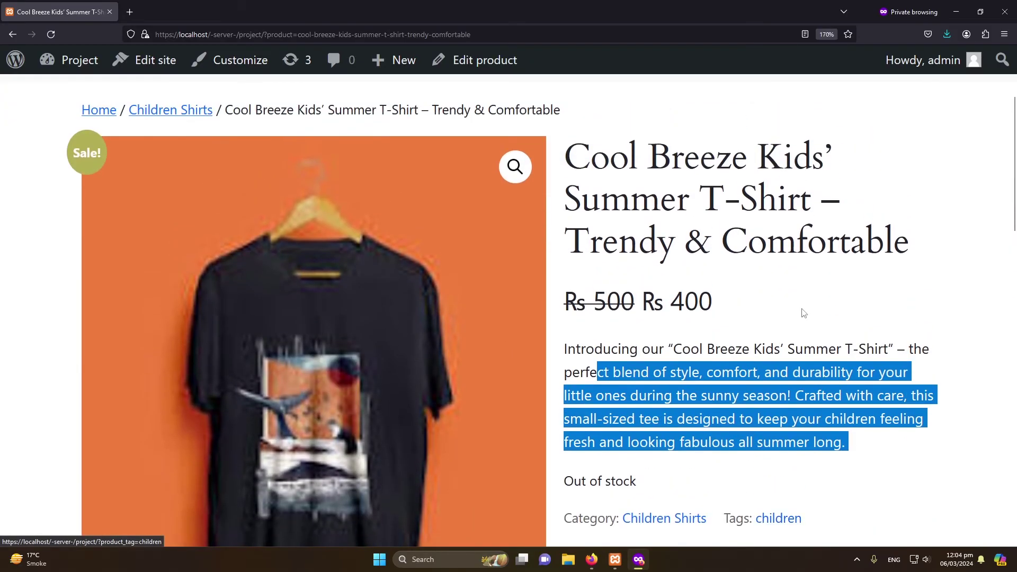
left_click_drag(906, 250, 569, 149)
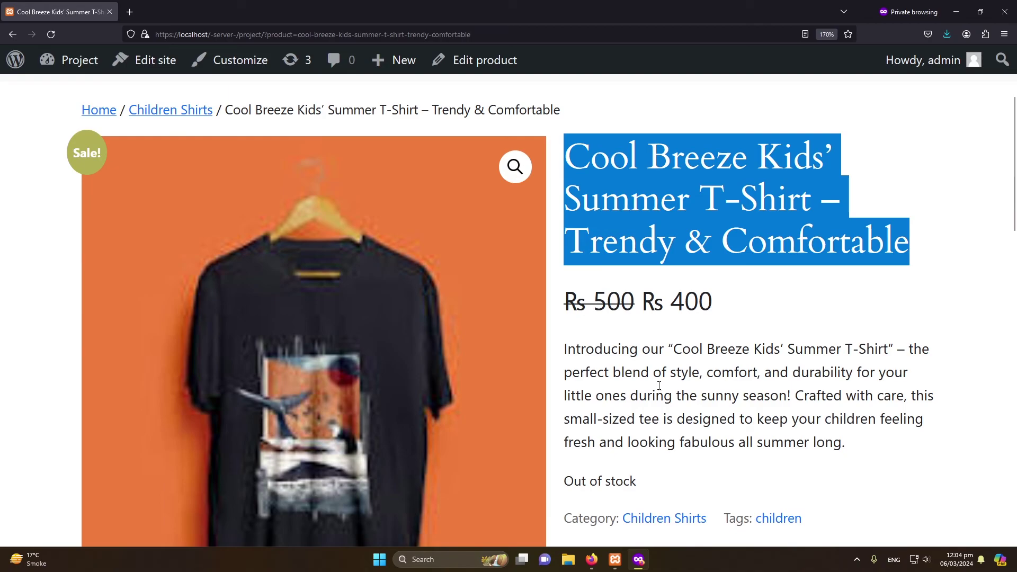
key("End")
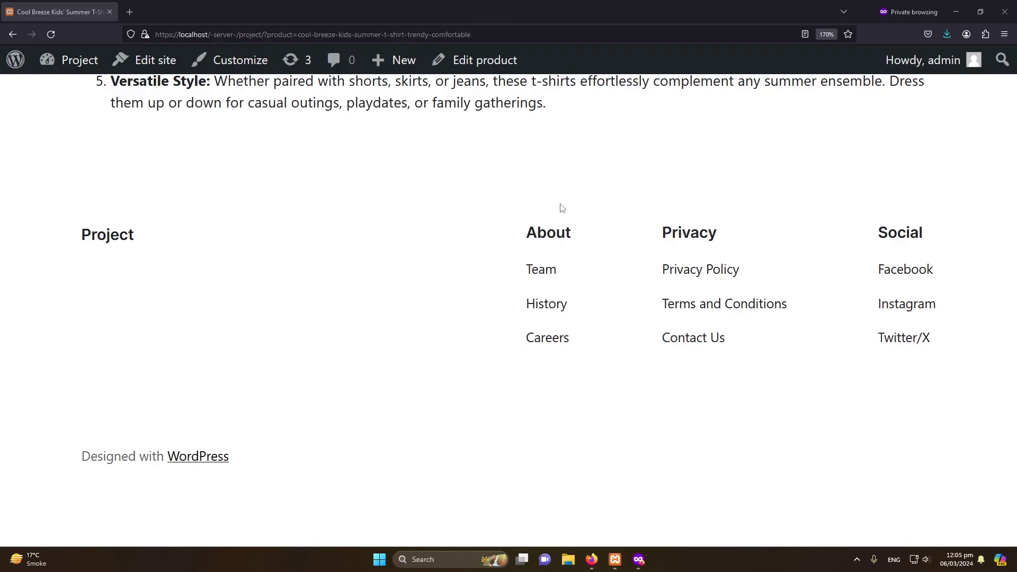
scroll(562, 208, "up", 8)
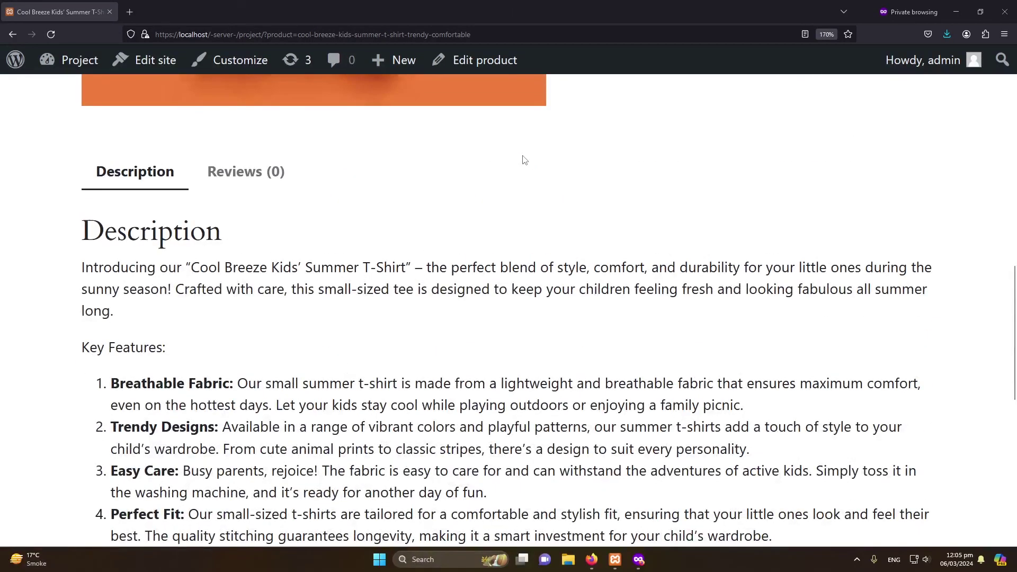
scroll(524, 160, "down", 1)
scroll(523, 160, "up", 6)
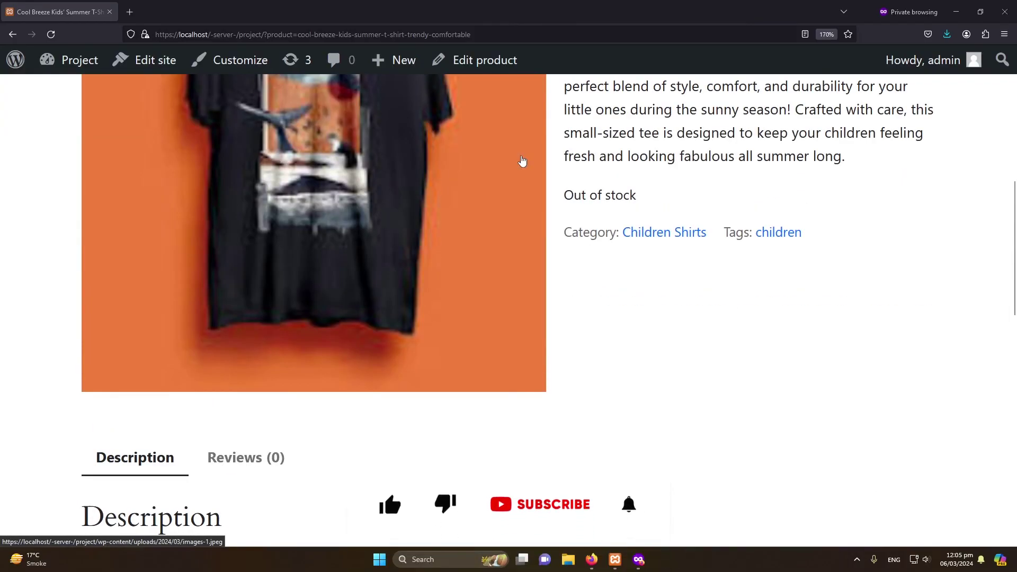